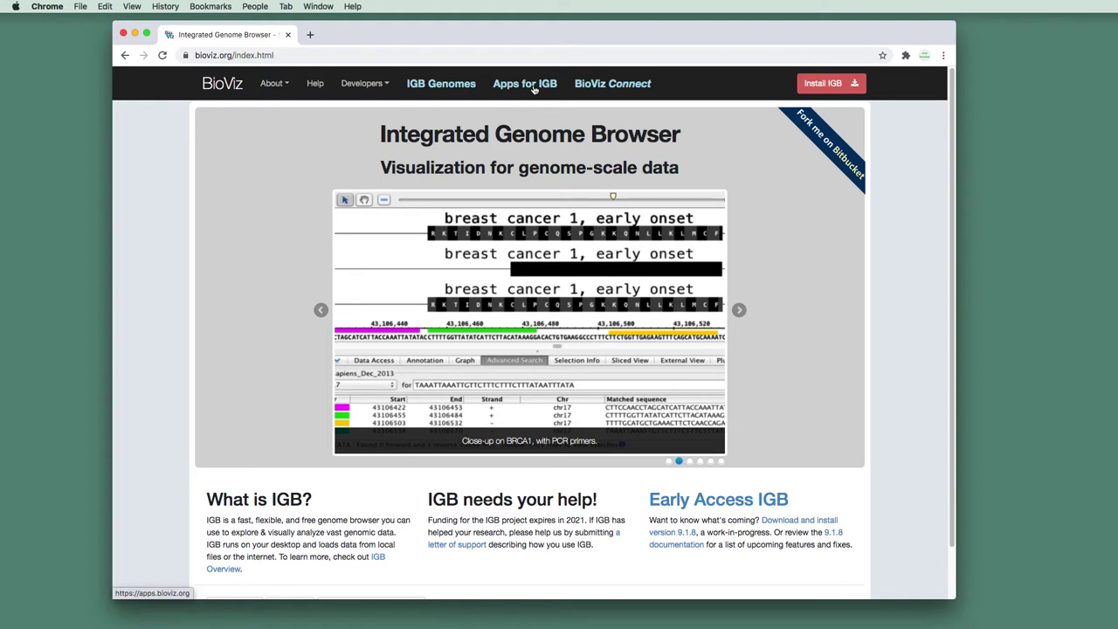
Open the Apps for IGB catalogue and bring up the ProtAnnot 9.1.3 app page
click(537, 89)
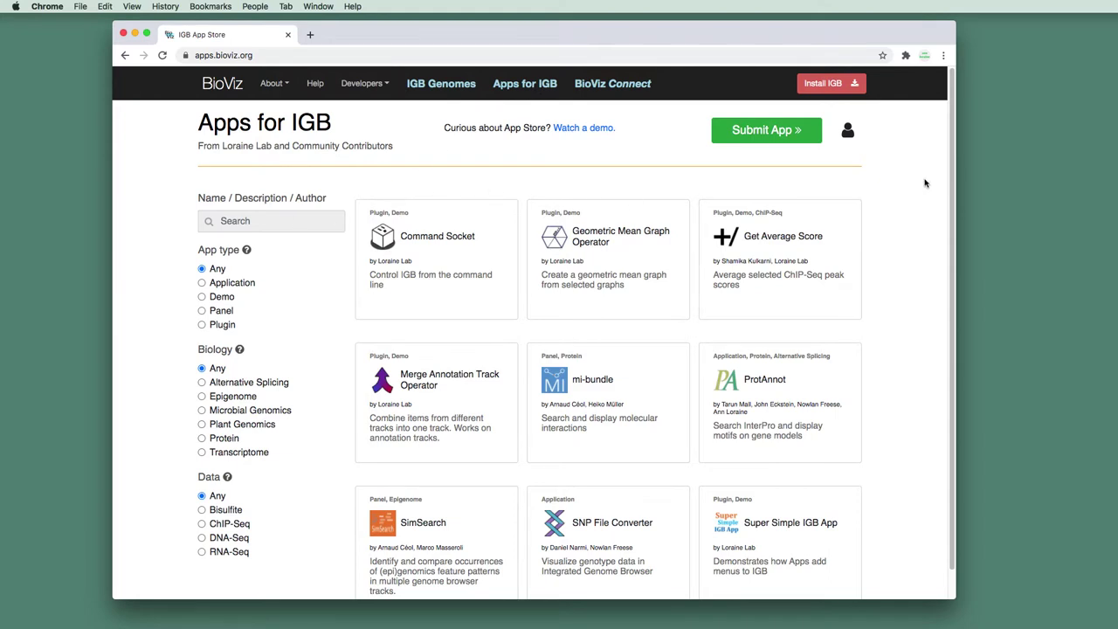
mouse_move(952, 172)
mouse_down()
mouse_move(953, 218)
mouse_move(950, 178)
mouse_up()
Install ProtAnnot from its App Store page into the launched IGB, with IGB and browser side by side
click(767, 400)
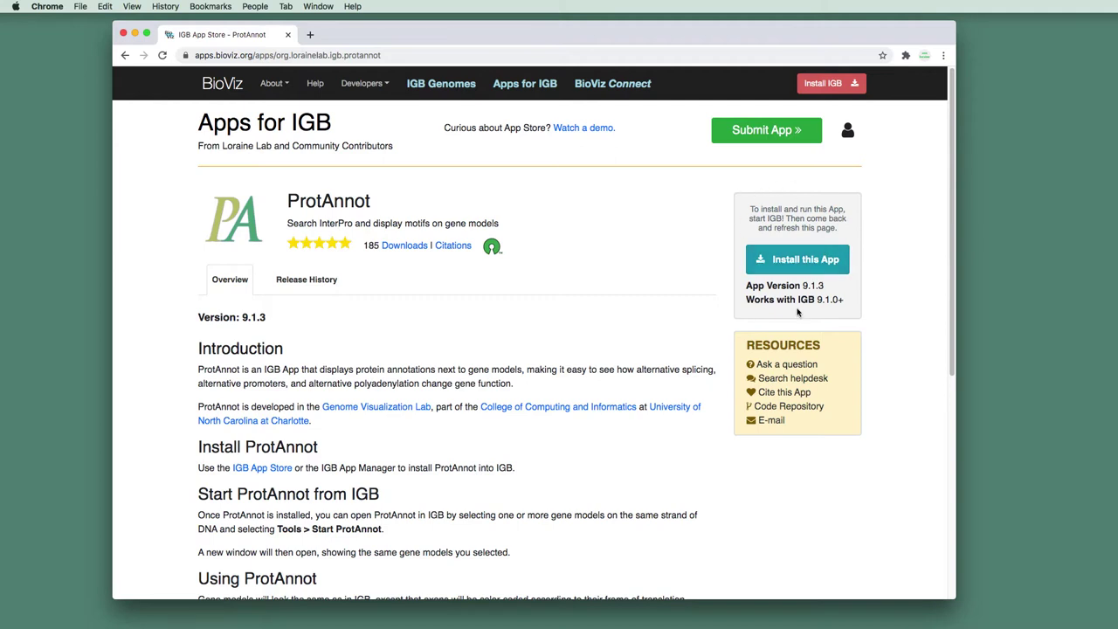
click(829, 267)
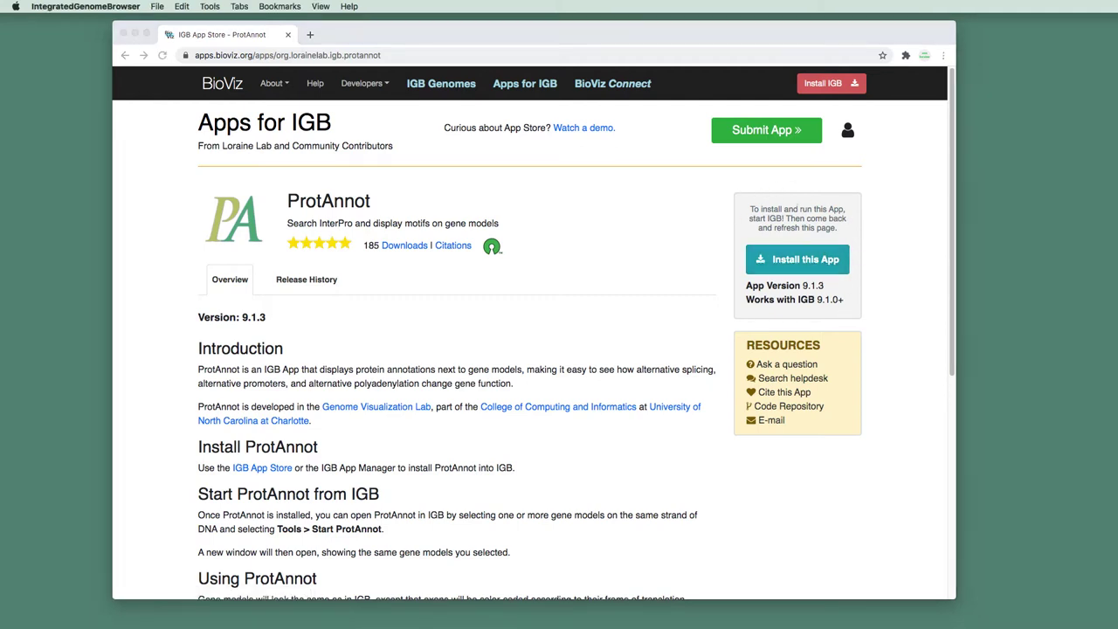
drag(1113, 205, 178, 112)
drag(368, 35, 476, 31)
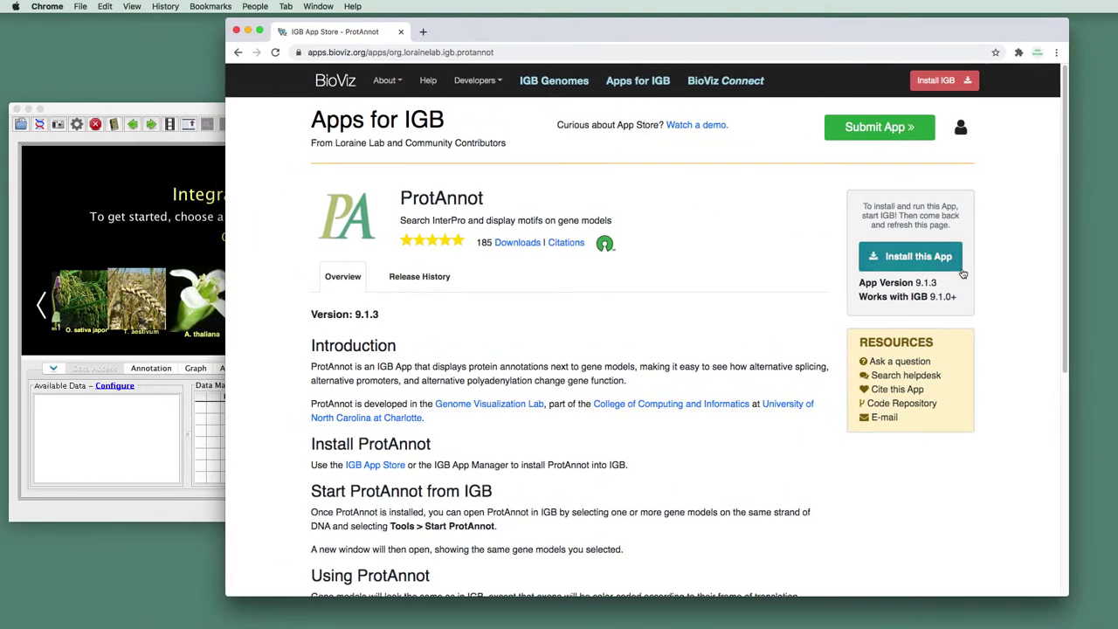
click(912, 262)
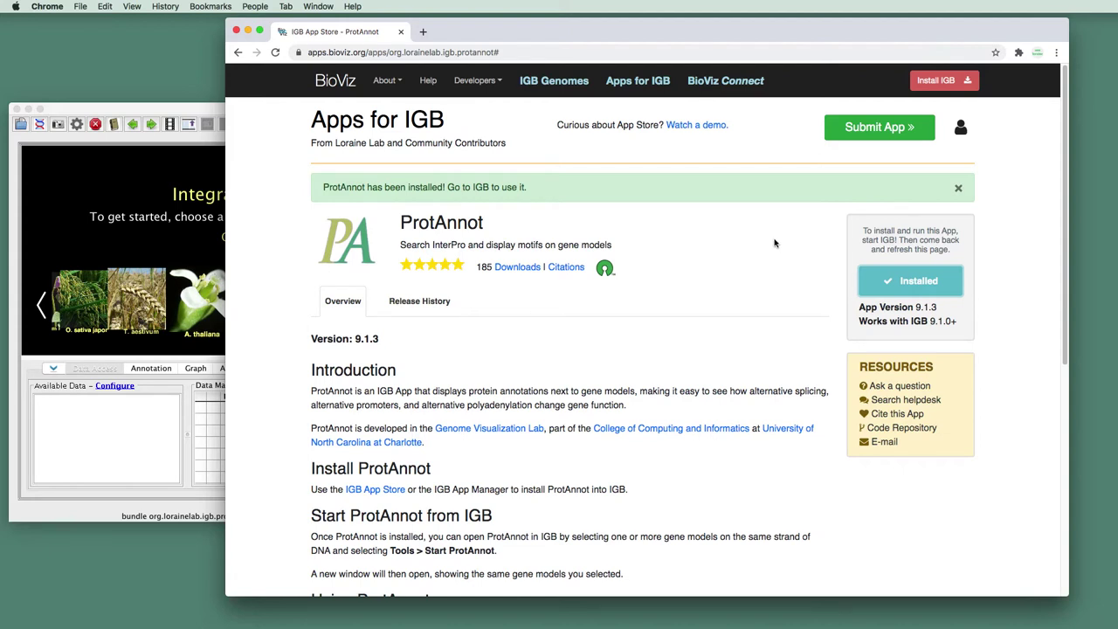
Bring IGB forward and minimize the web browser so only IGB remains
click(204, 112)
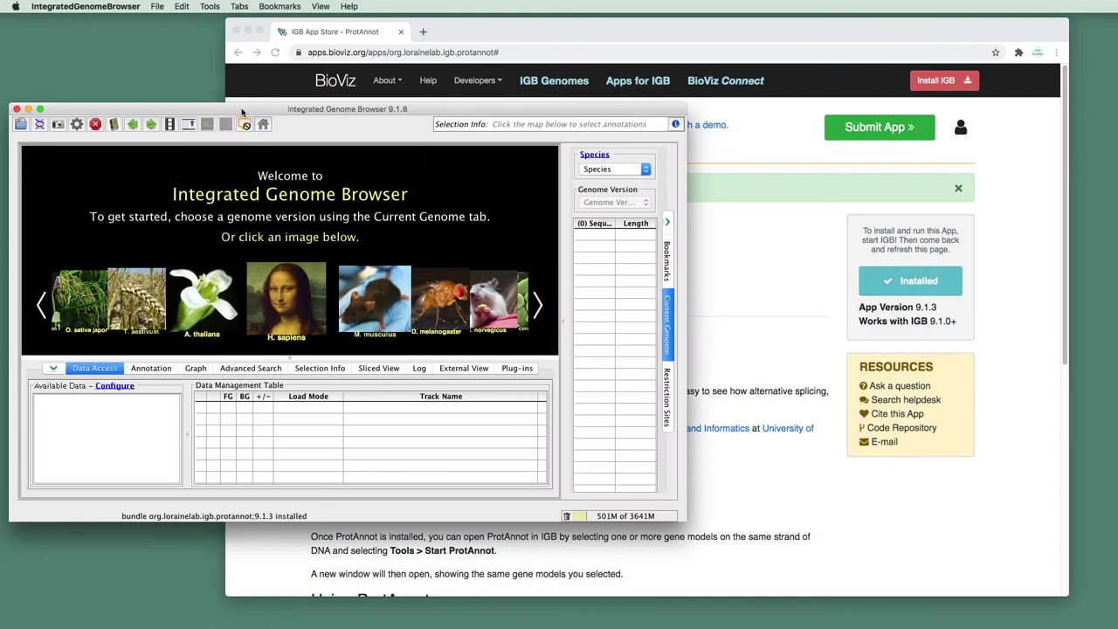
drag(242, 111, 434, 103)
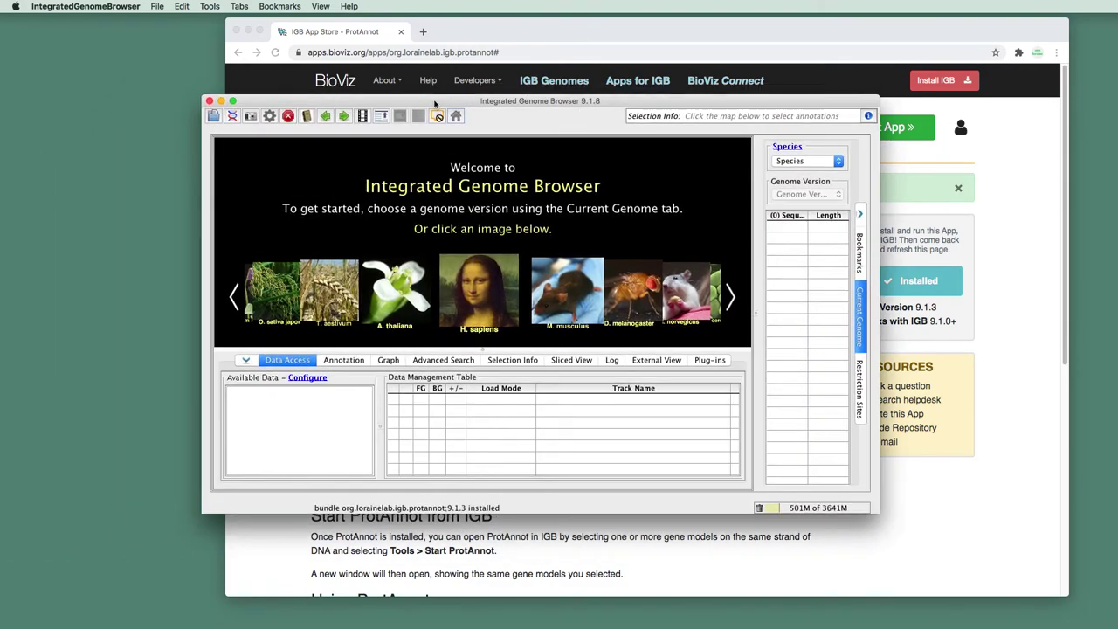
click(486, 51)
key(super+m)
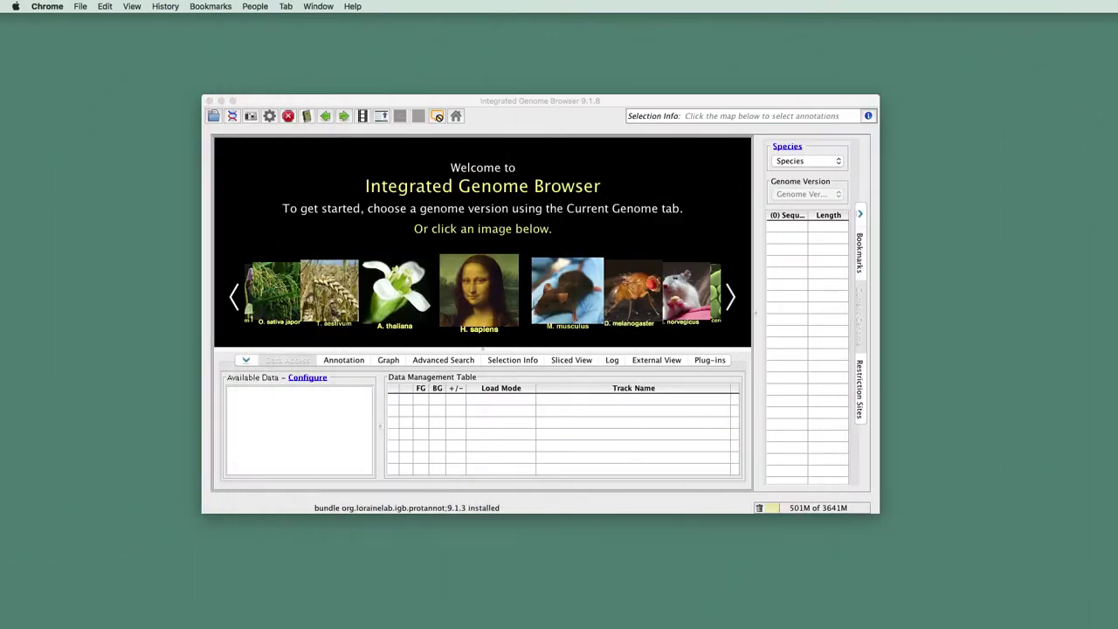
drag(706, 107, 672, 81)
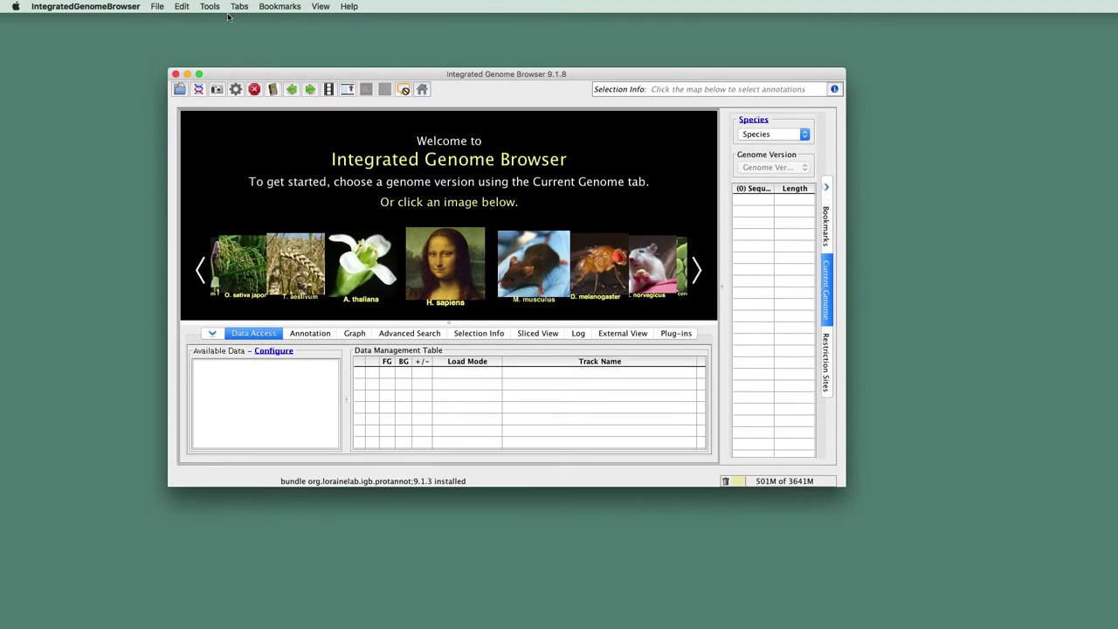
Choose Start ProtAnnot from the Tools menu, then show the Annotation and Graph settings panels
click(212, 7)
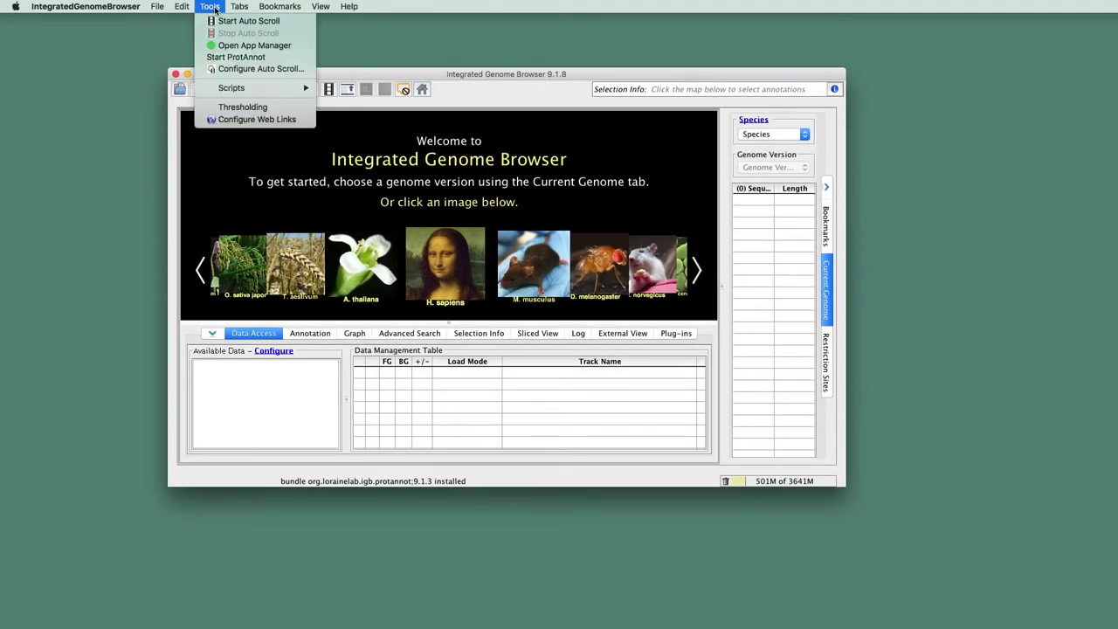
click(250, 58)
drag(538, 80, 532, 70)
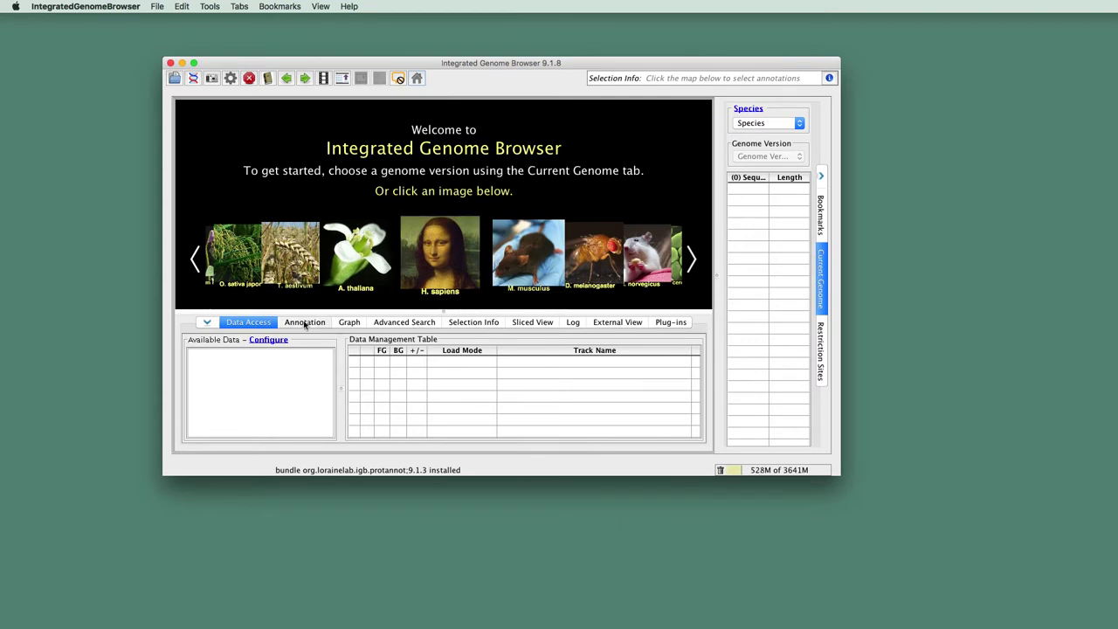
click(305, 323)
click(355, 323)
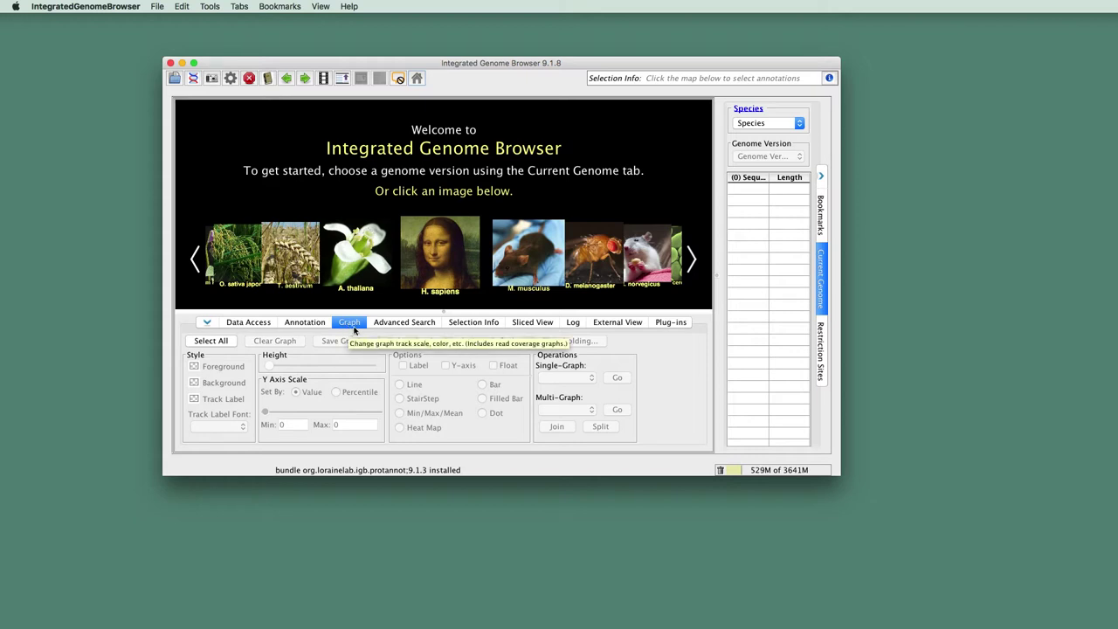
Load the H. sapiens GRCh38/hg38 genome and enlarge the IGB window
click(445, 275)
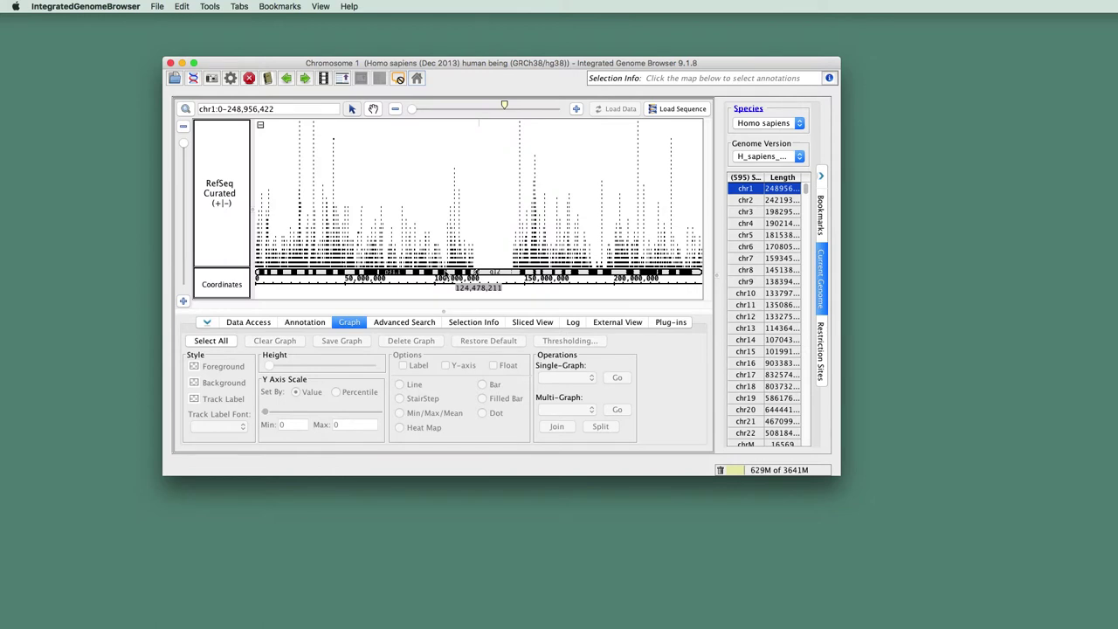
drag(614, 63, 595, 45)
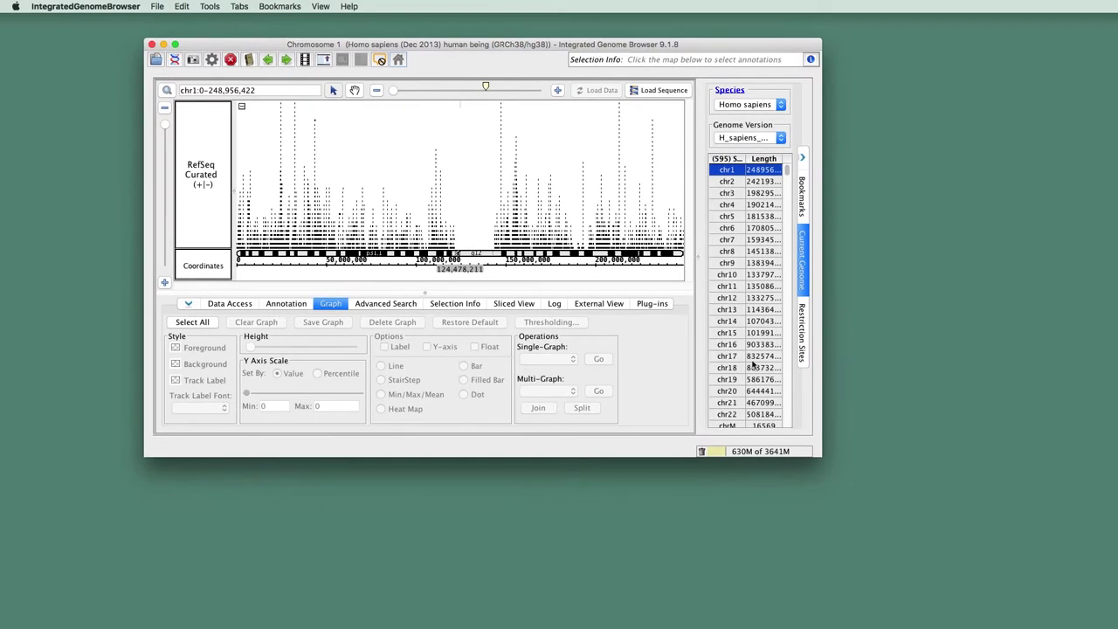
drag(821, 455, 1058, 581)
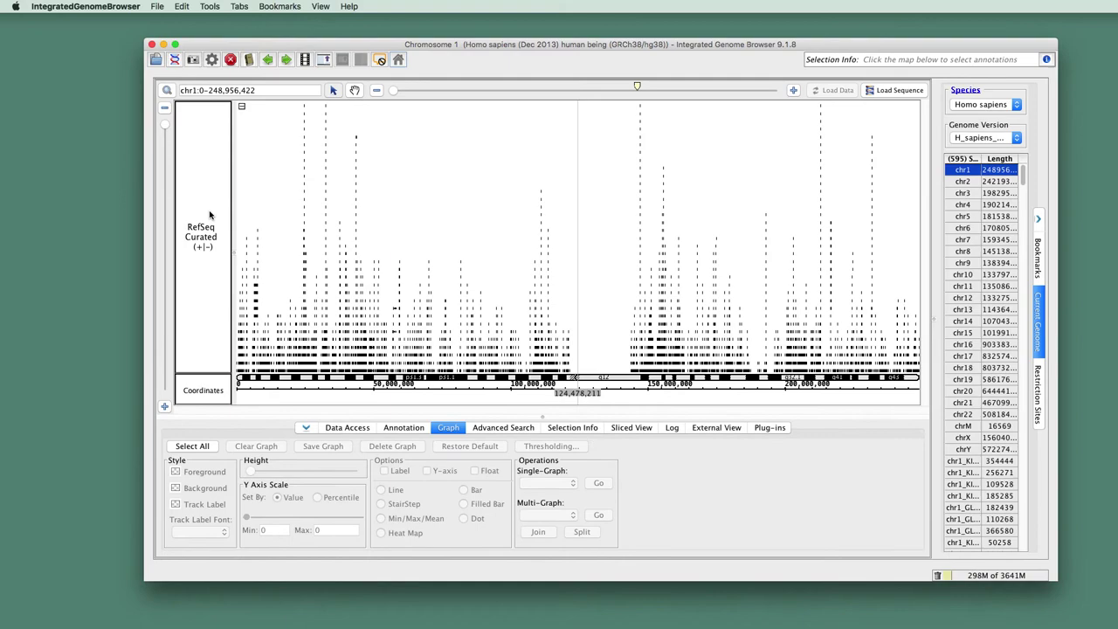
drag(144, 227, 54, 212)
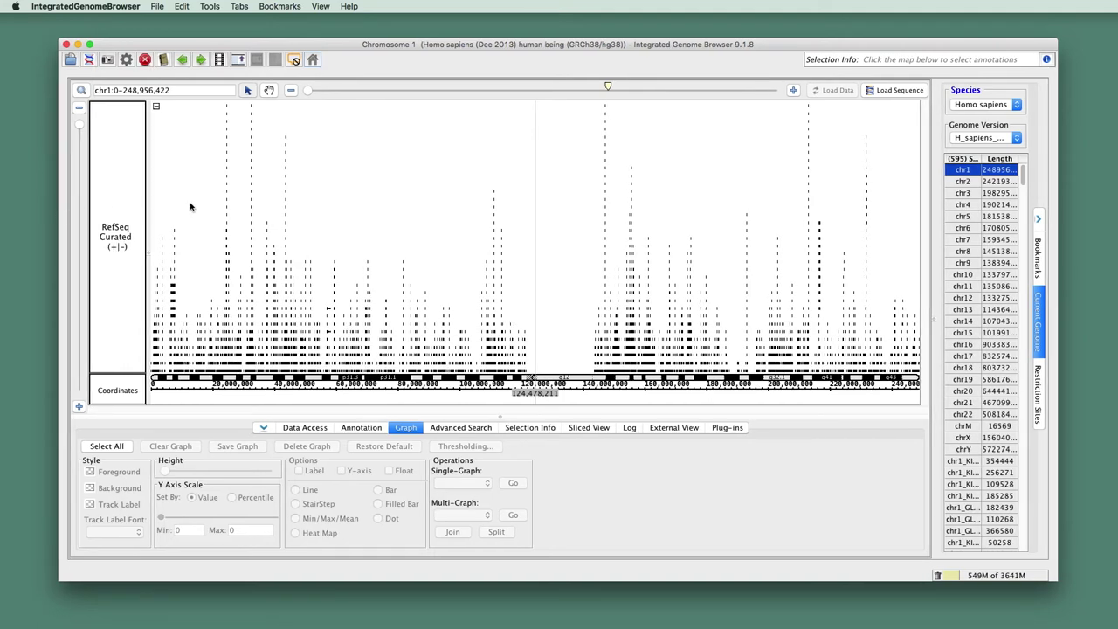
Jump to meox1 on chr17, zoom out slightly, and select the RefSeq Curated track
triple_click(181, 91)
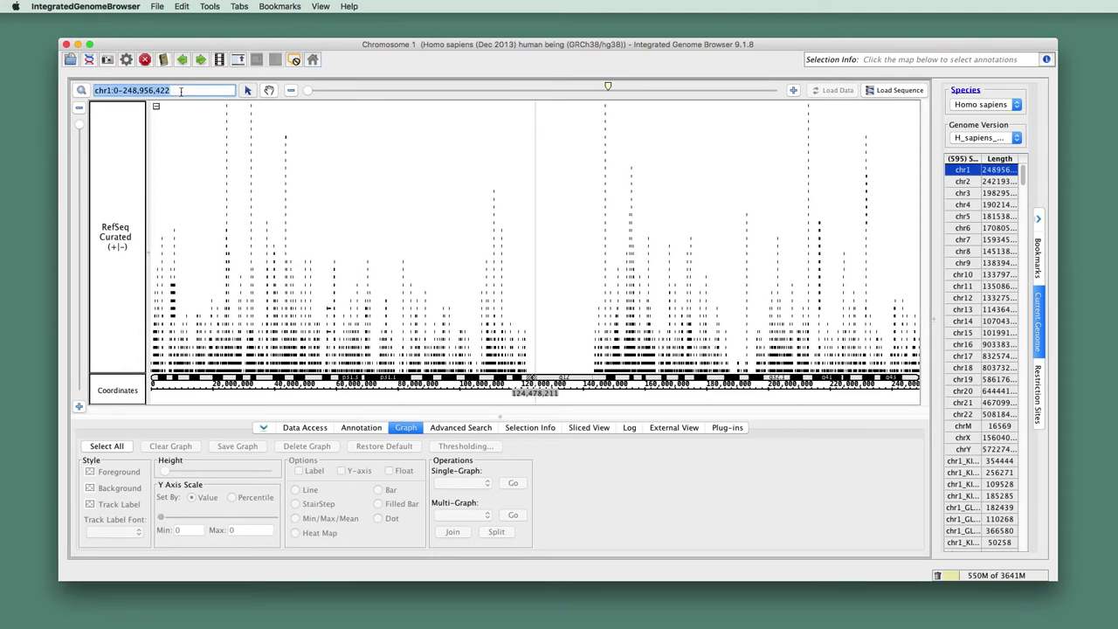
text(meox)
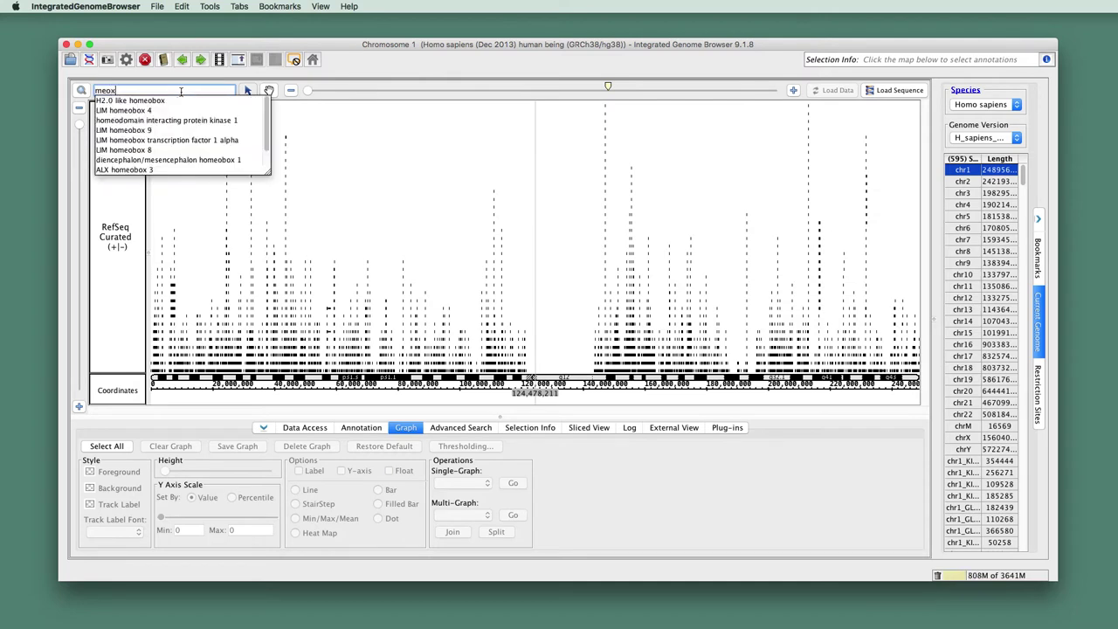
text(1)
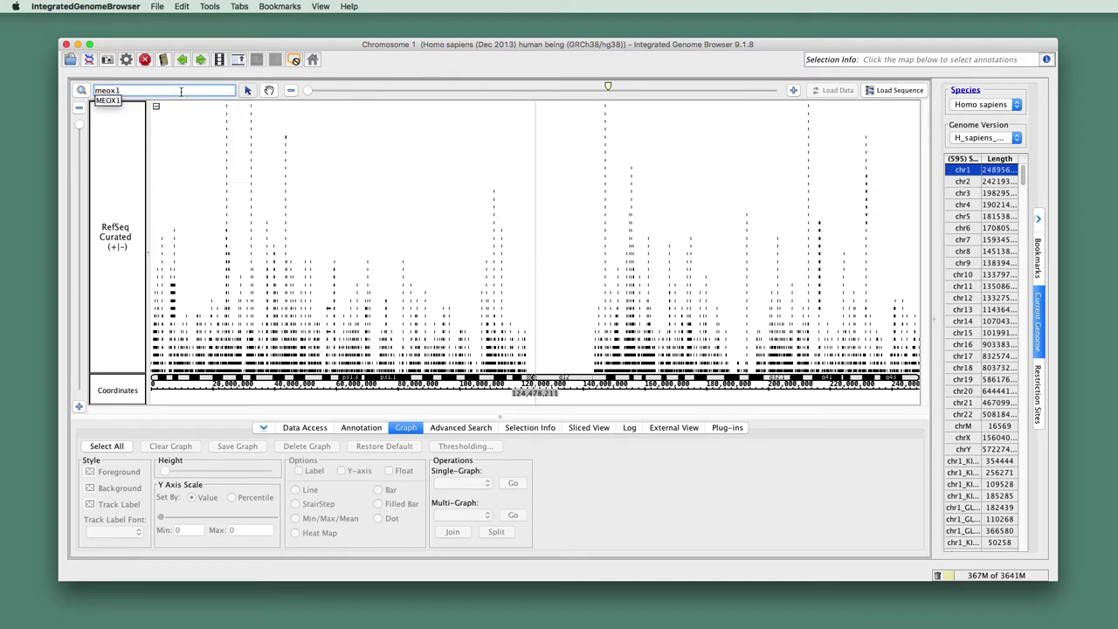
key(Return)
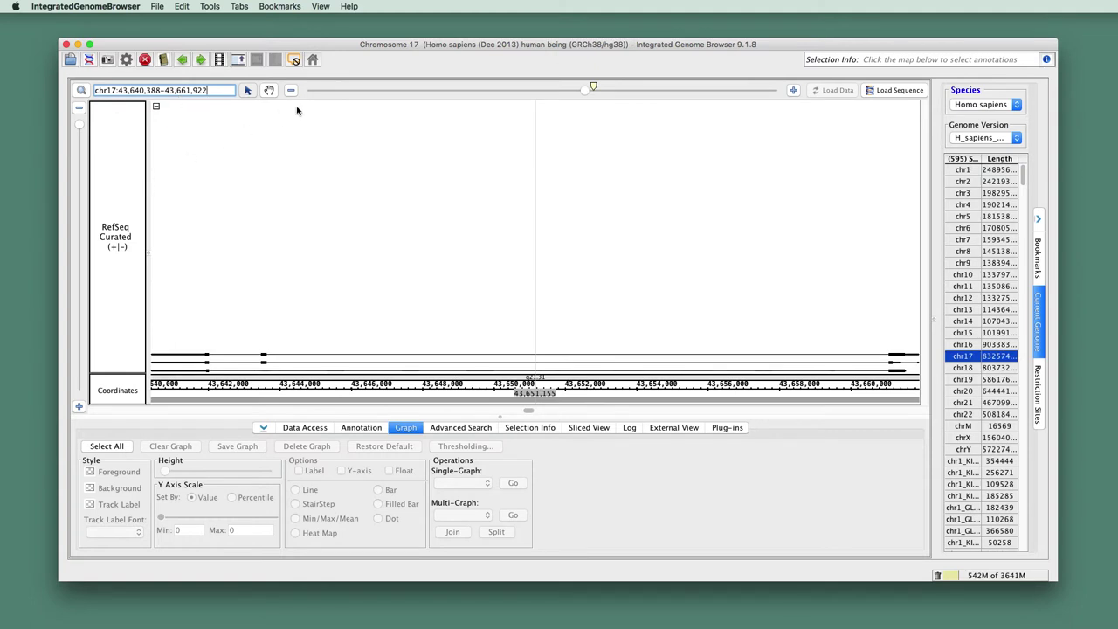
click(586, 92)
drag(586, 92, 576, 93)
click(103, 286)
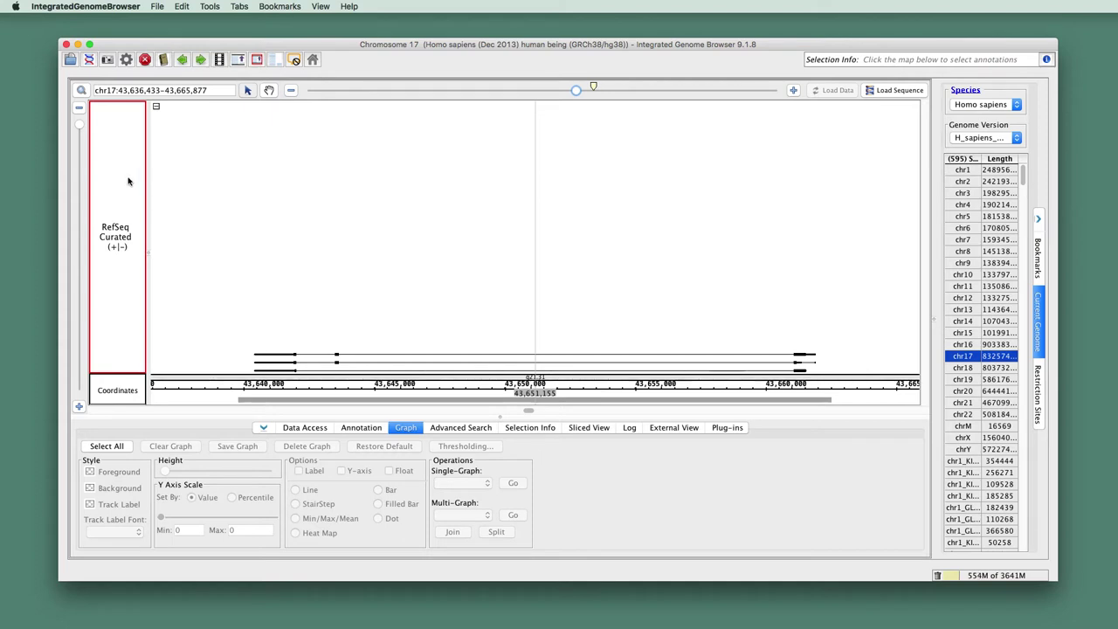
Expand the RefSeq Curated track and select the first and third MEOX1 transcripts together
click(258, 61)
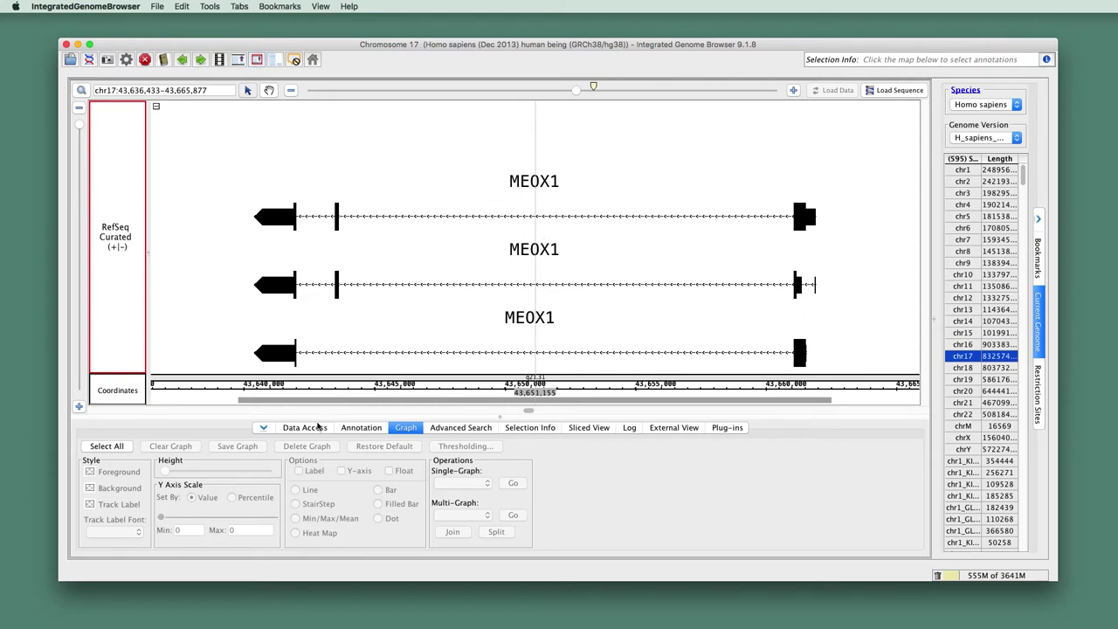
click(305, 428)
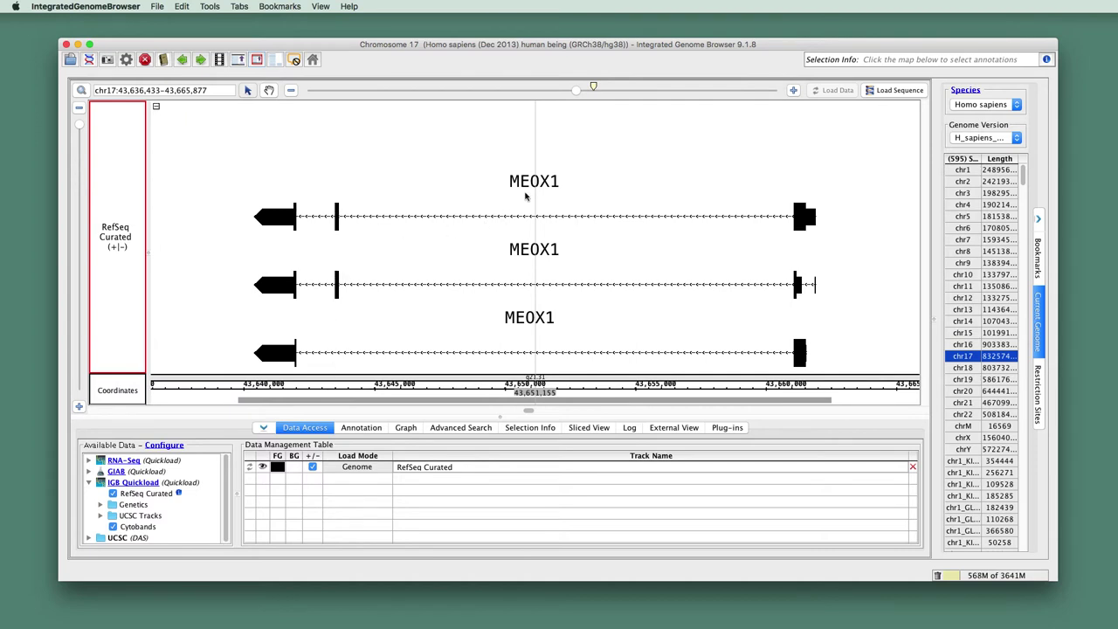
click(552, 188)
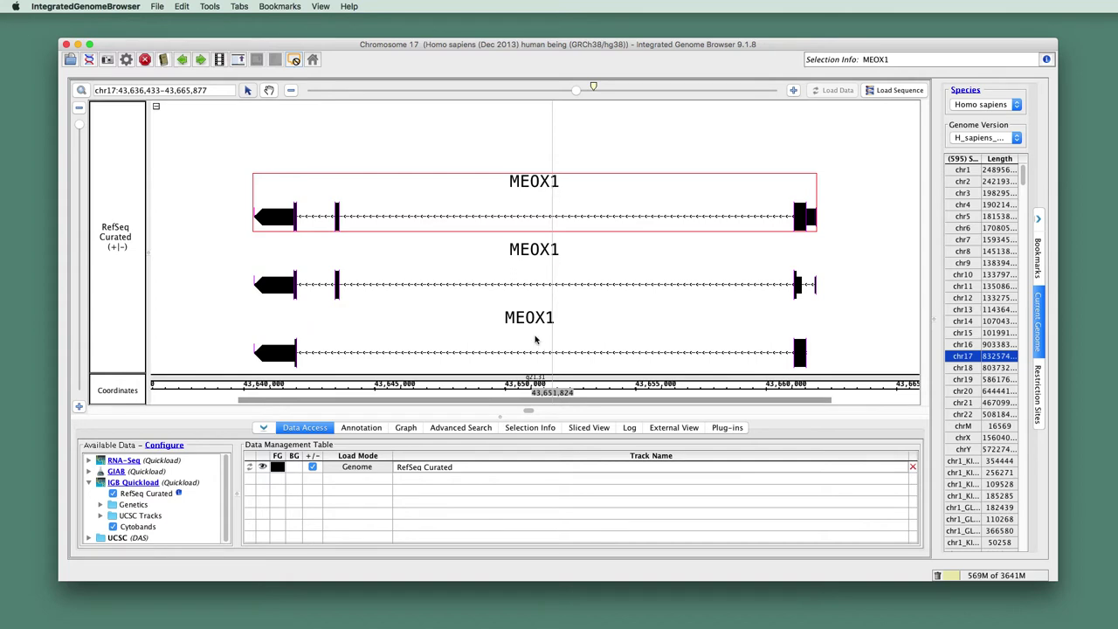
shift+click(524, 346)
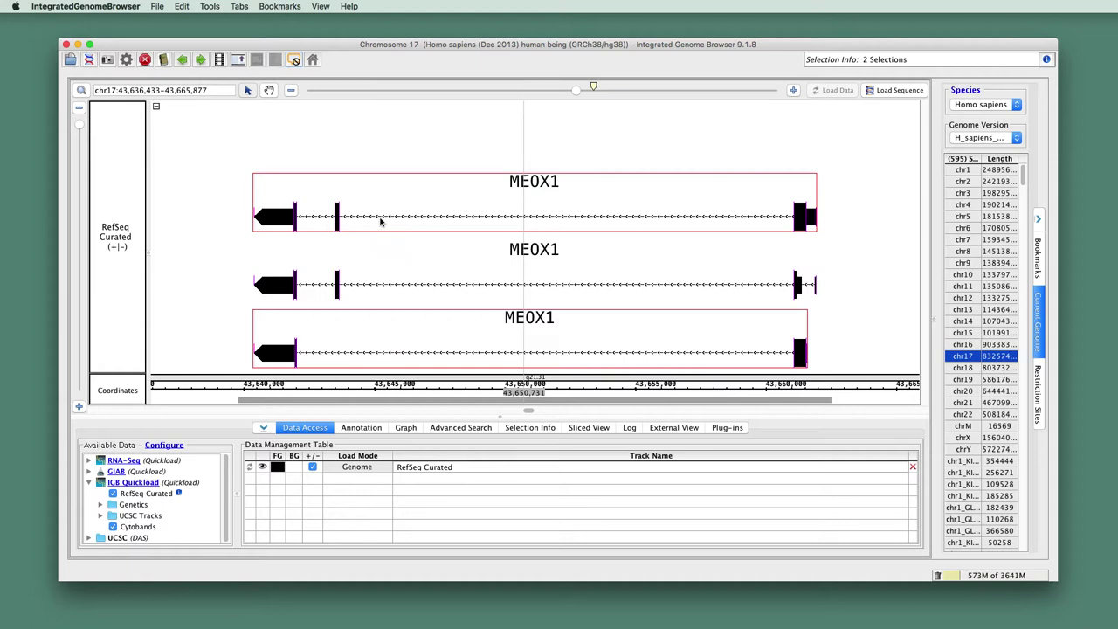
click(210, 7)
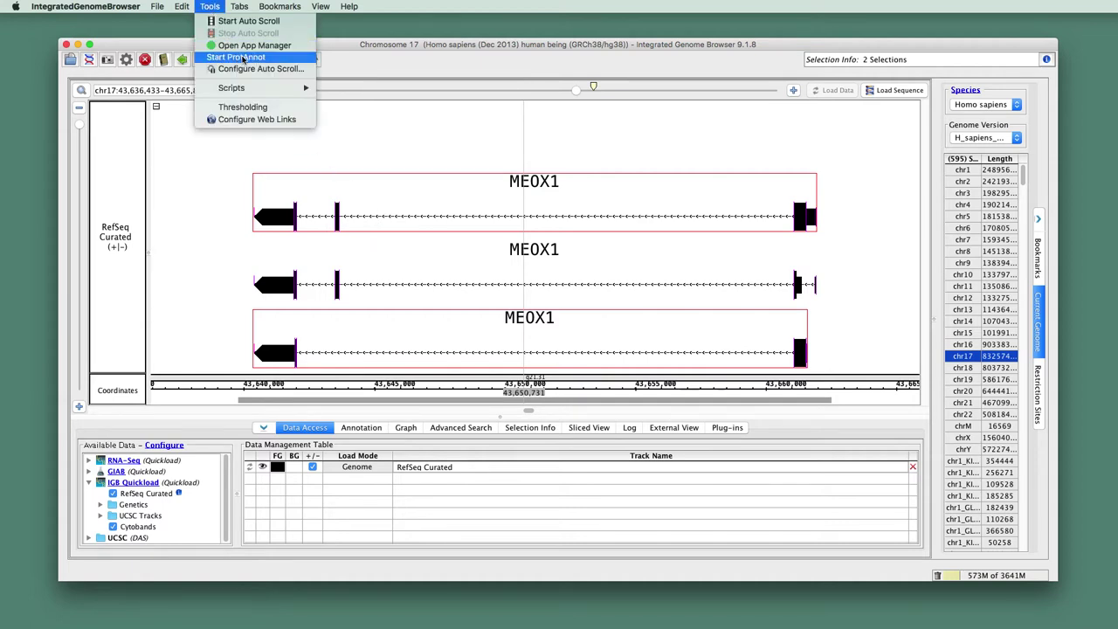
Open NM_004527.4 and NM_013999.3 in ProtAnnot and position its window over IGB
click(249, 58)
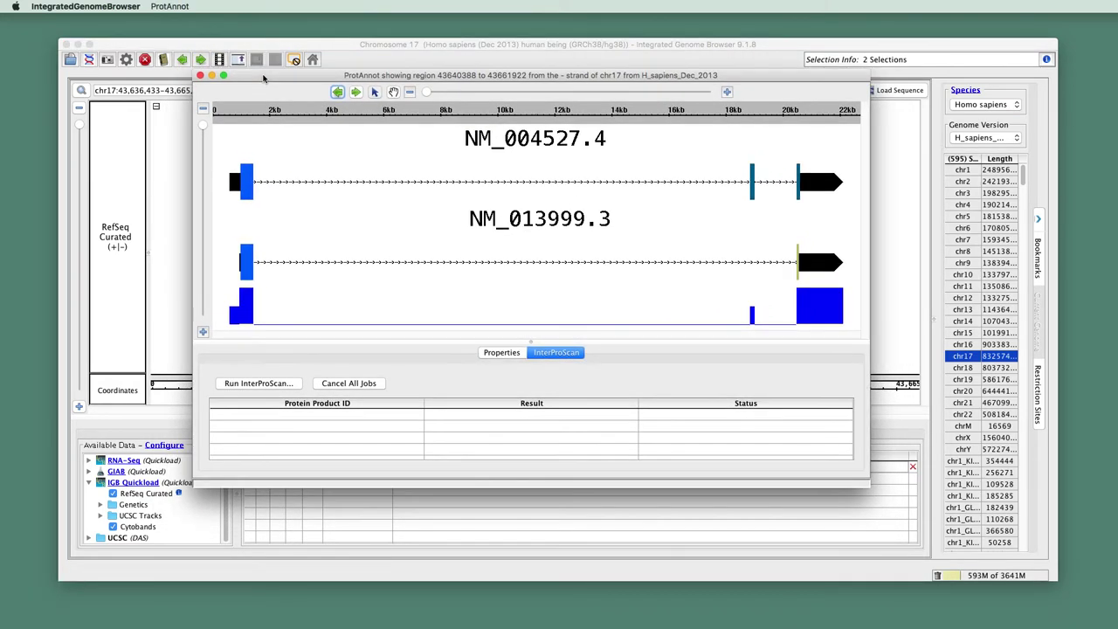
drag(263, 78, 354, 103)
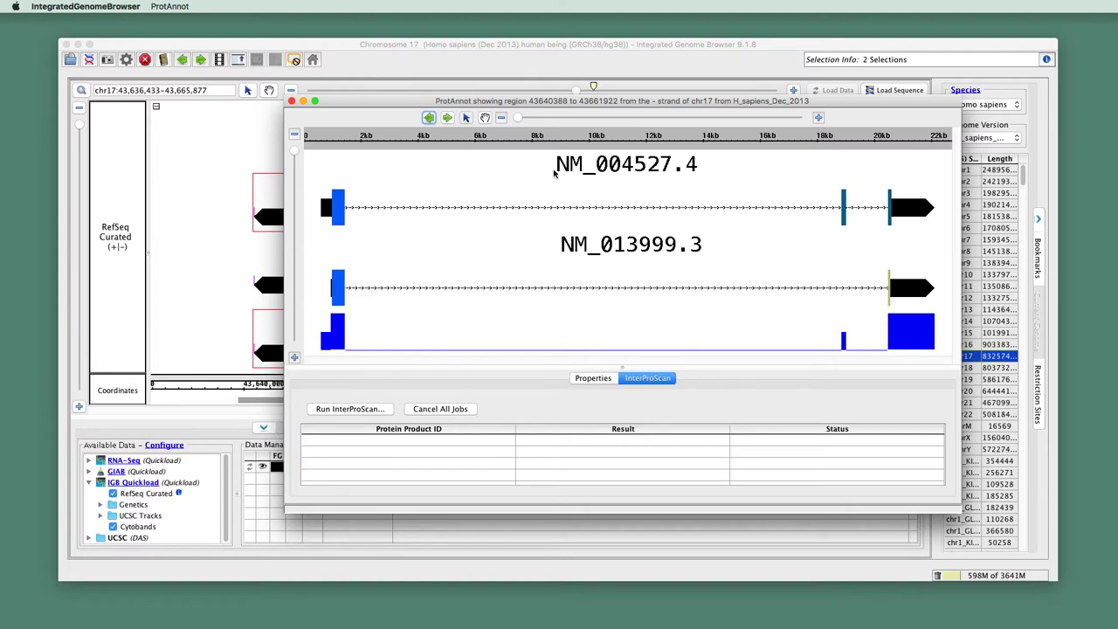
drag(590, 103, 515, 65)
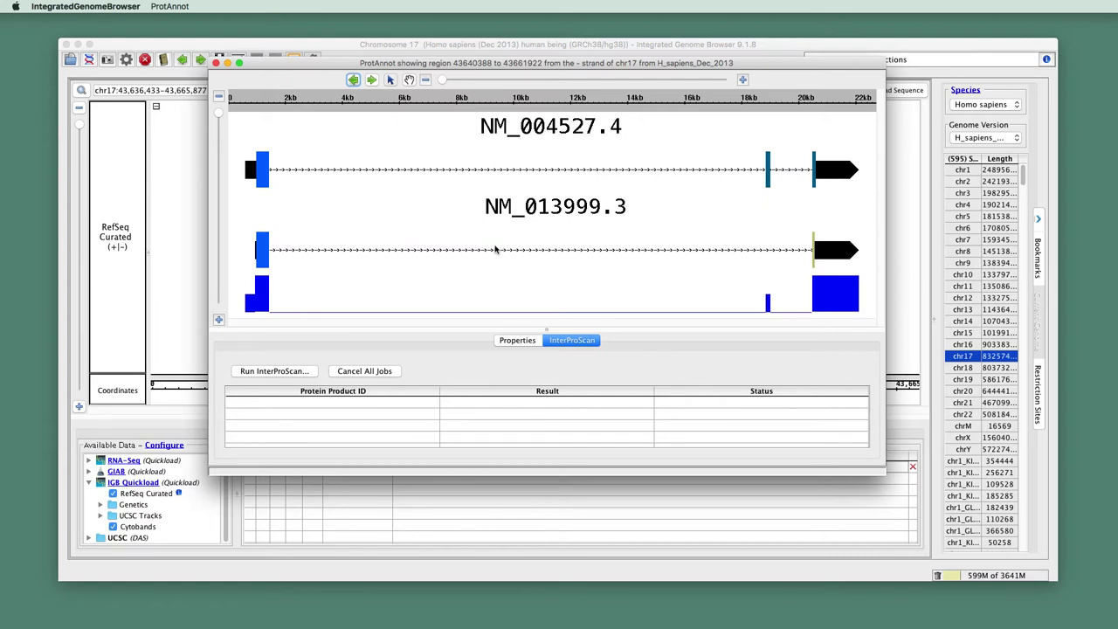
Run InterProScan on both MEOX1 proteins with SignalP, Pfam and TMHMM selected
click(262, 371)
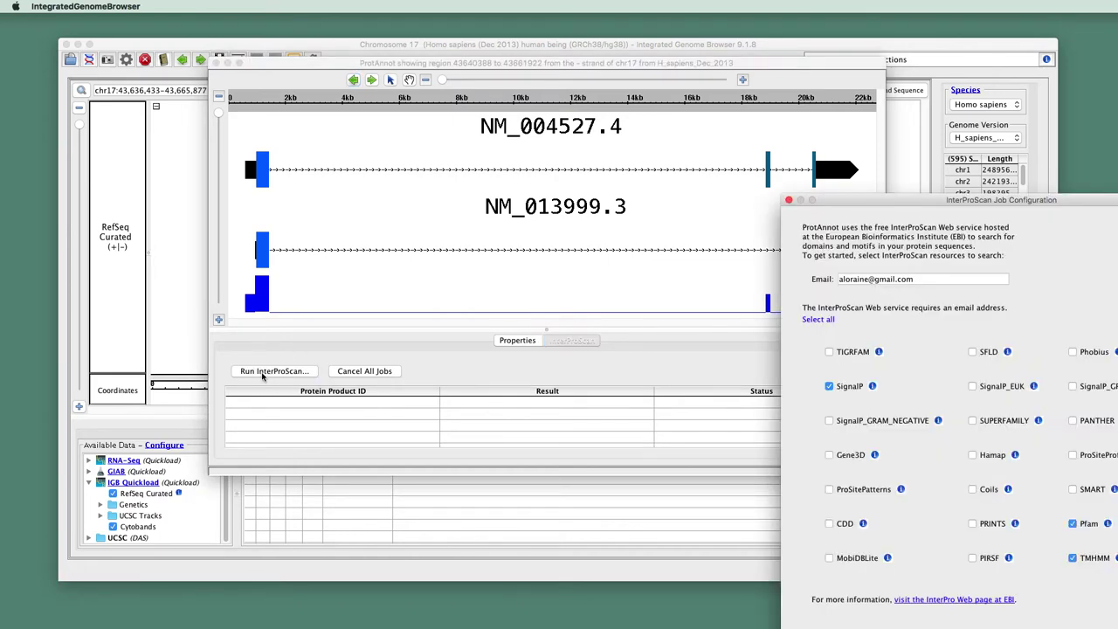
drag(974, 207, 782, 94)
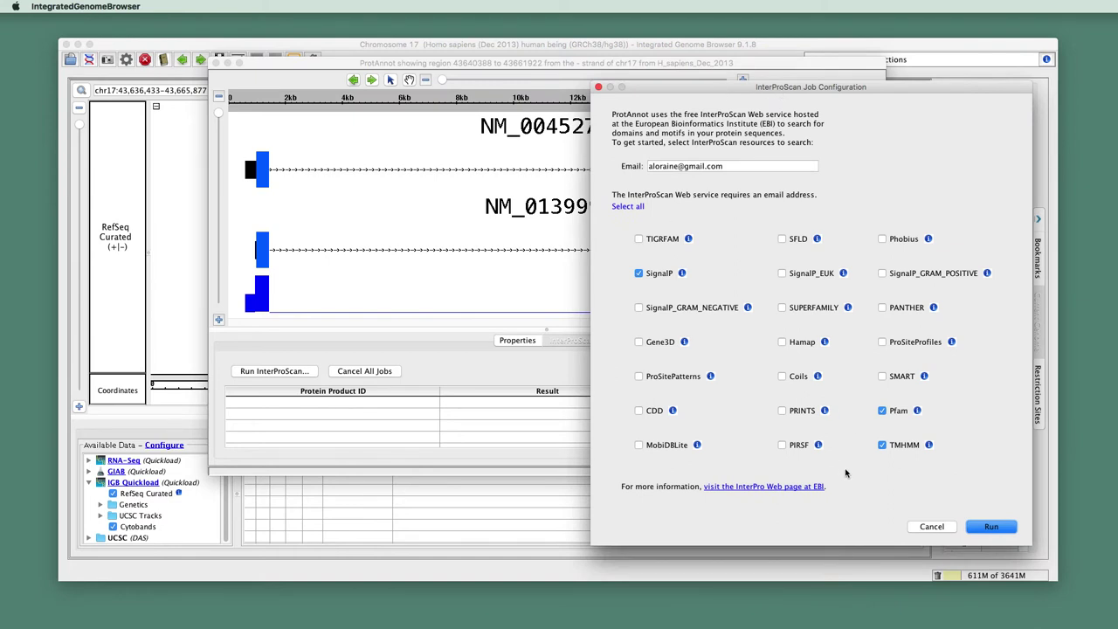
click(994, 527)
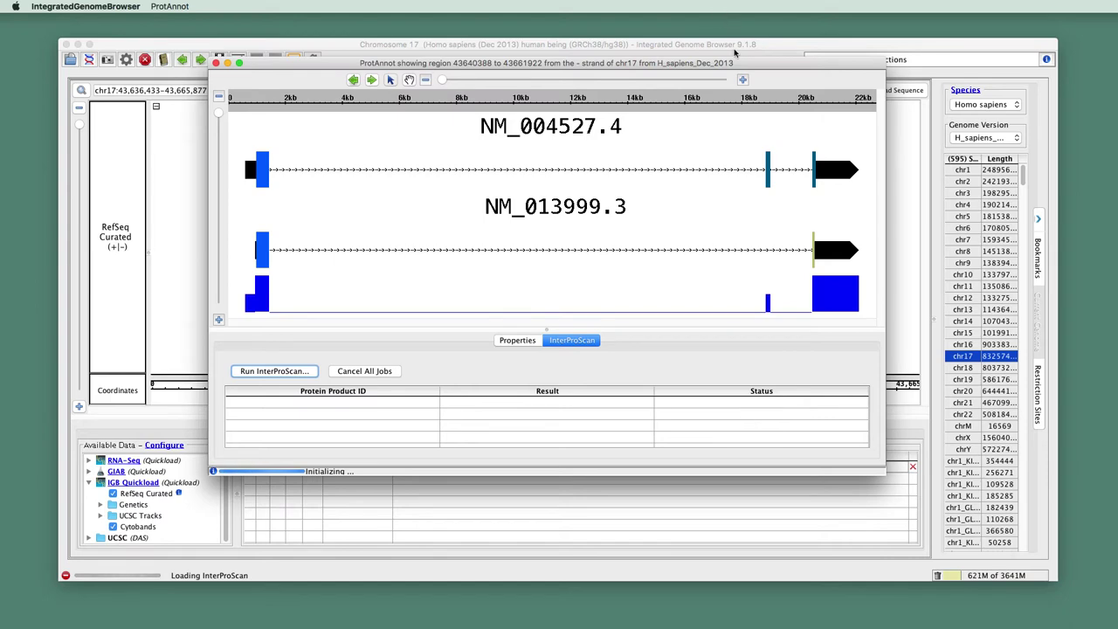
Let the NM_004527.4 and NM_013999.3 InterProScan jobs start running, then move ProtAnnot aside
mouse_move(746, 68)
mouse_down()
mouse_move(766, 82)
mouse_move(749, 71)
mouse_move(754, 81)
mouse_up()
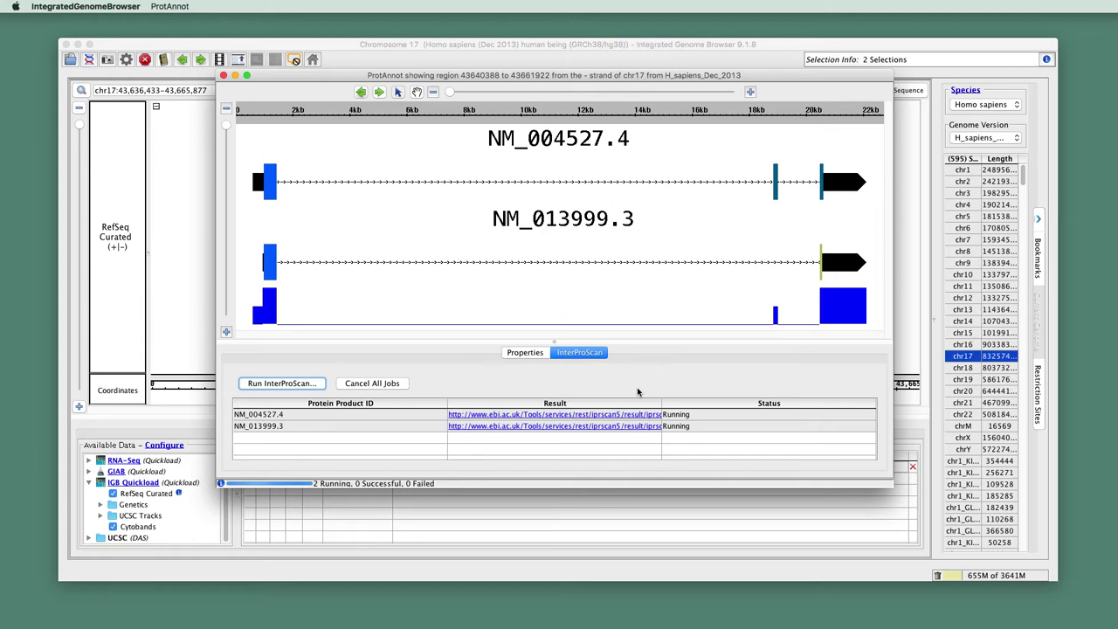
drag(541, 76, 548, 86)
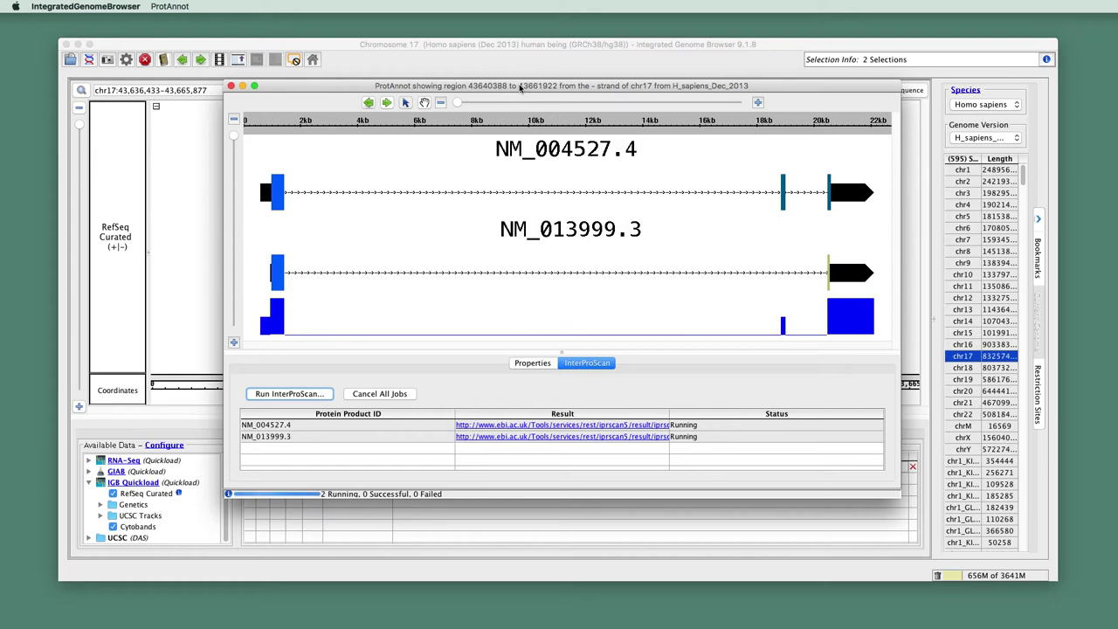
drag(510, 85, 1117, 148)
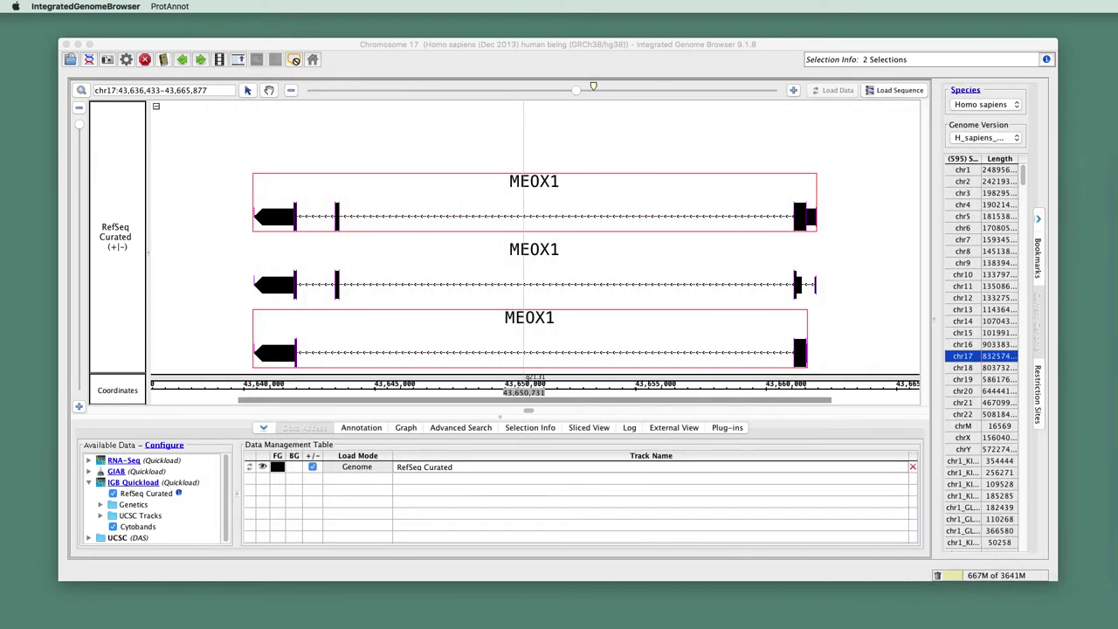
Bring IGB to the front and open the IGB App Manager showing ProtAnnot 9.1.3
click(368, 58)
click(210, 7)
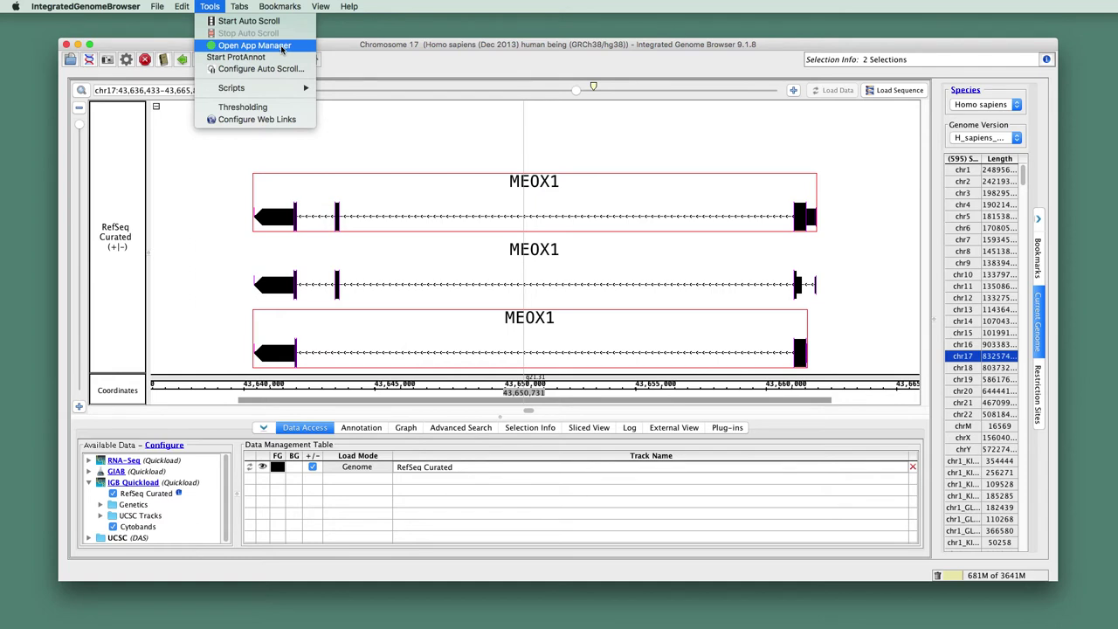
click(282, 49)
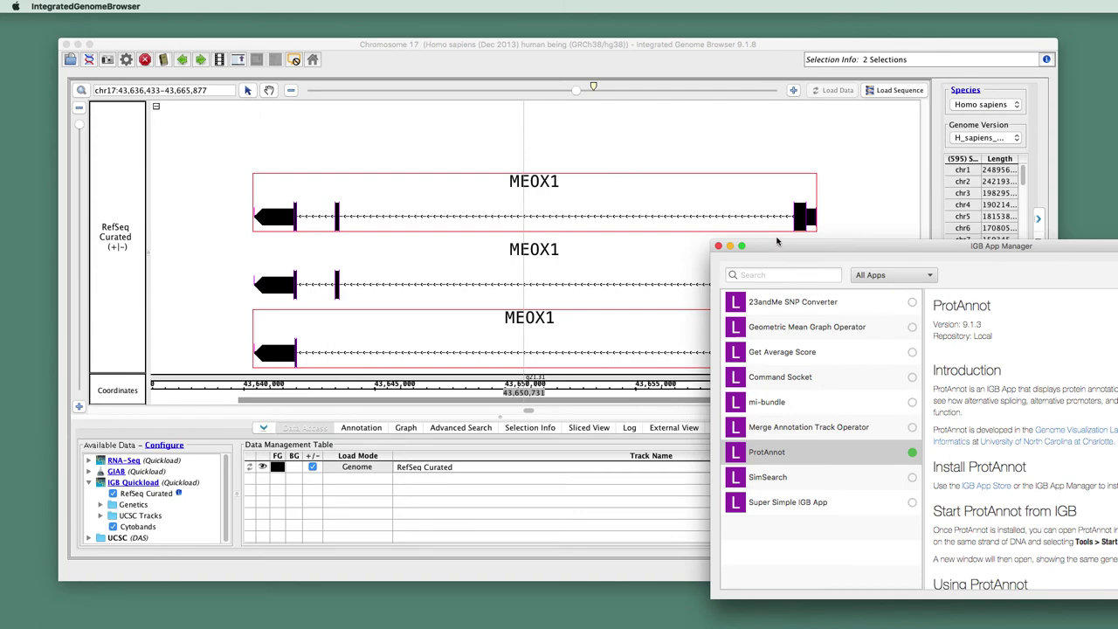
Reposition and enlarge the App Manager, browse several app descriptions, then show ProtAnnot 9.1.3's details
drag(800, 249, 343, 40)
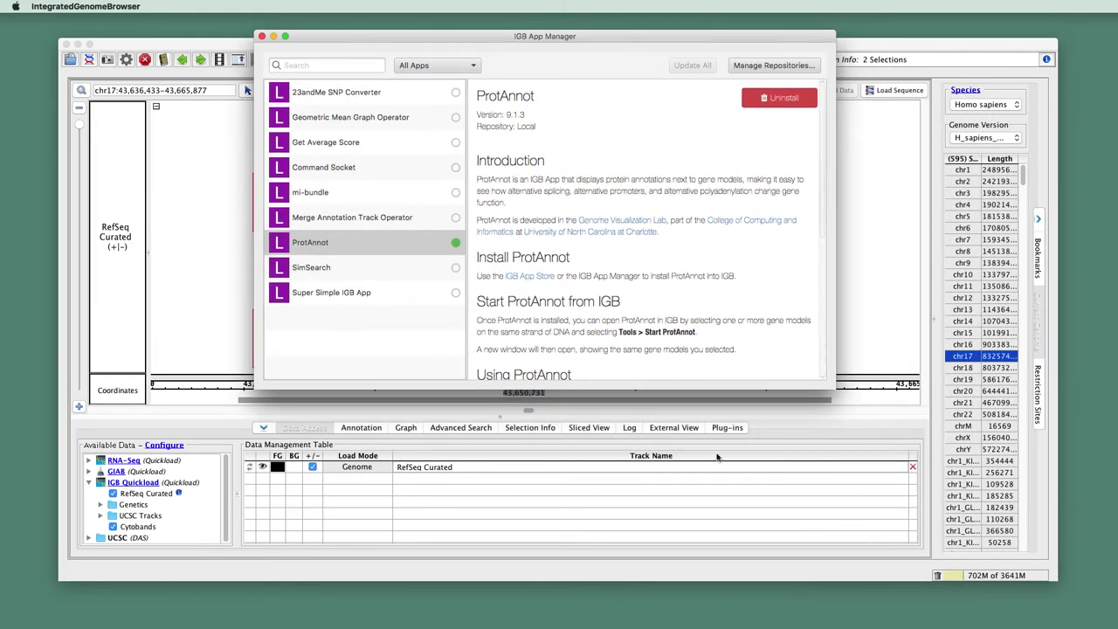
drag(834, 399, 907, 569)
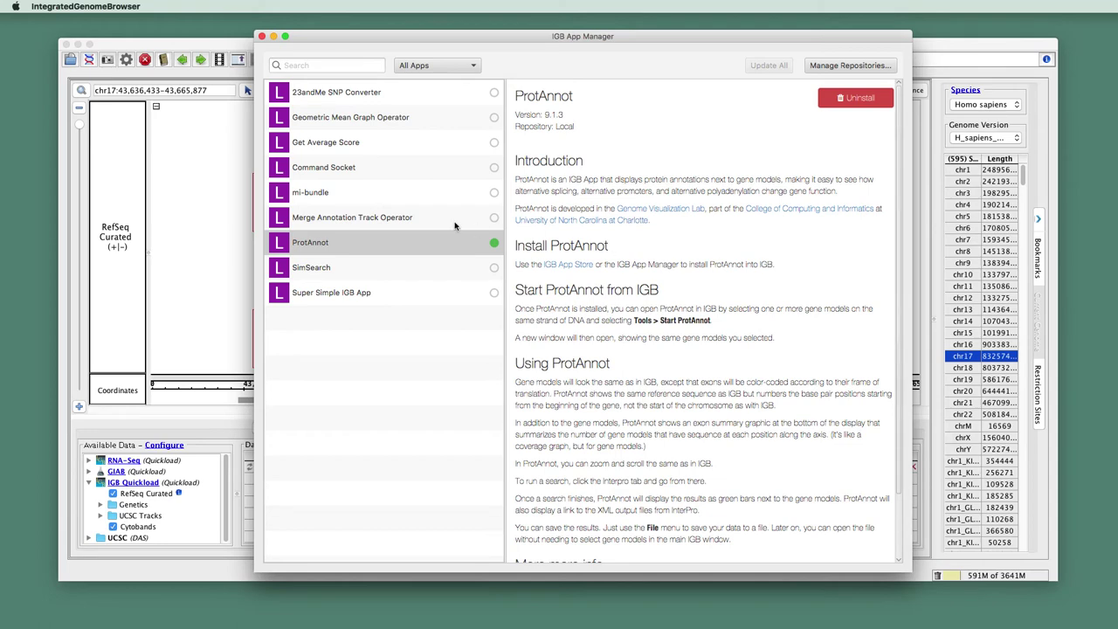
click(354, 95)
click(355, 120)
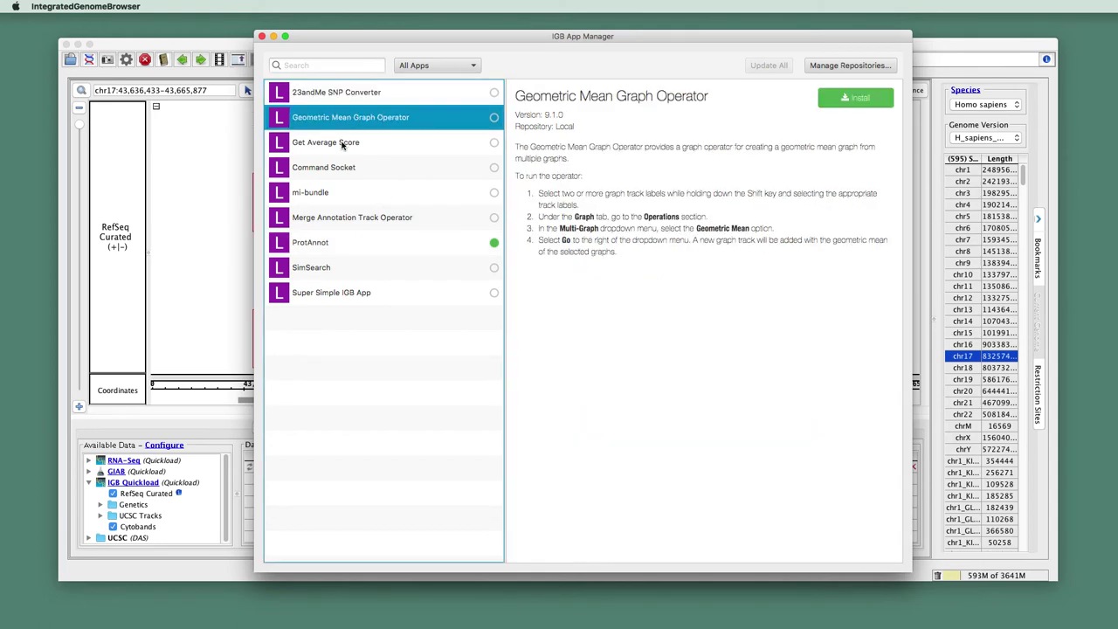
click(340, 145)
click(344, 168)
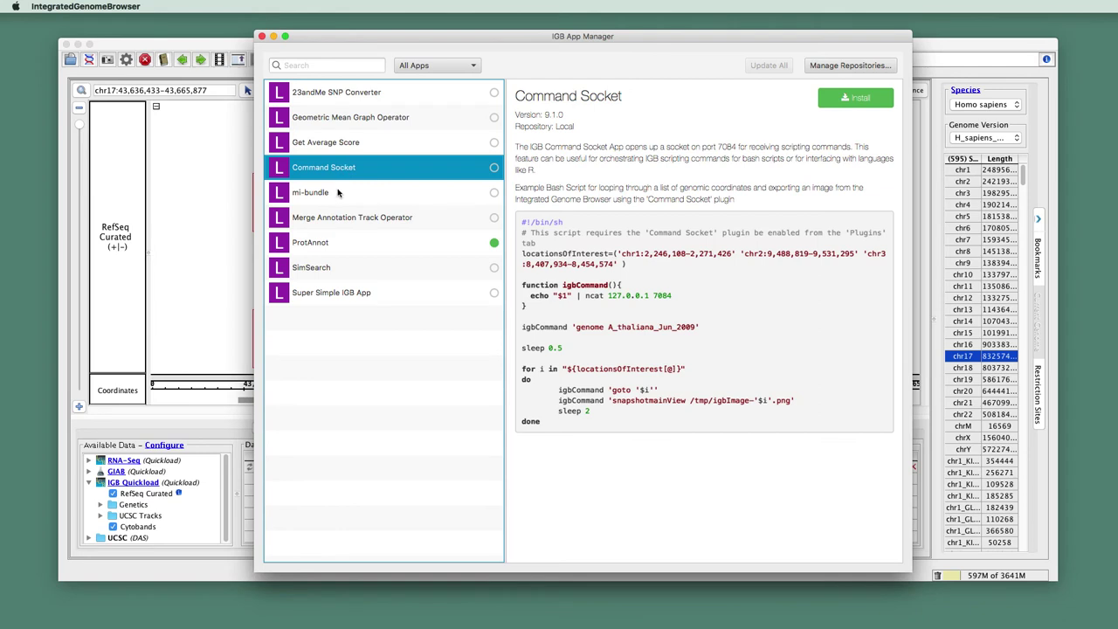
click(338, 194)
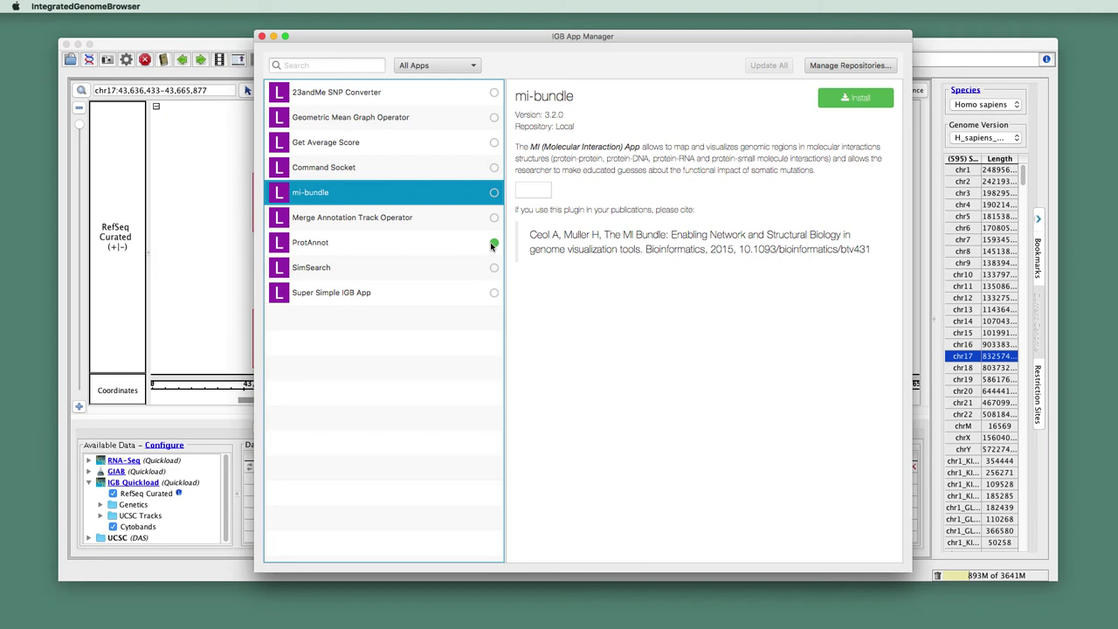
click(456, 245)
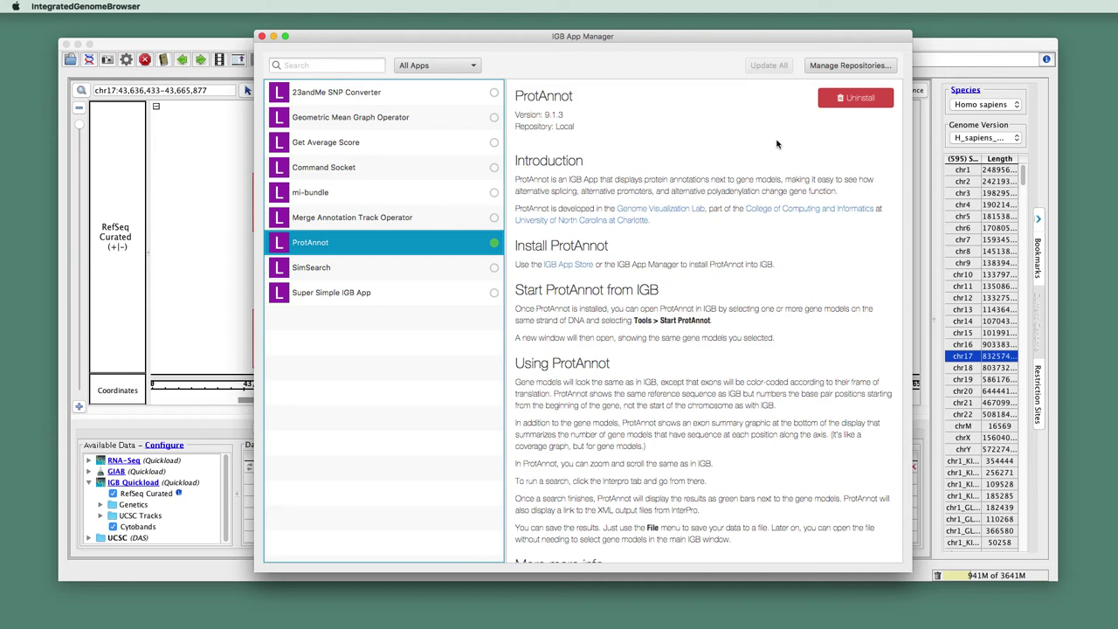
click(860, 101)
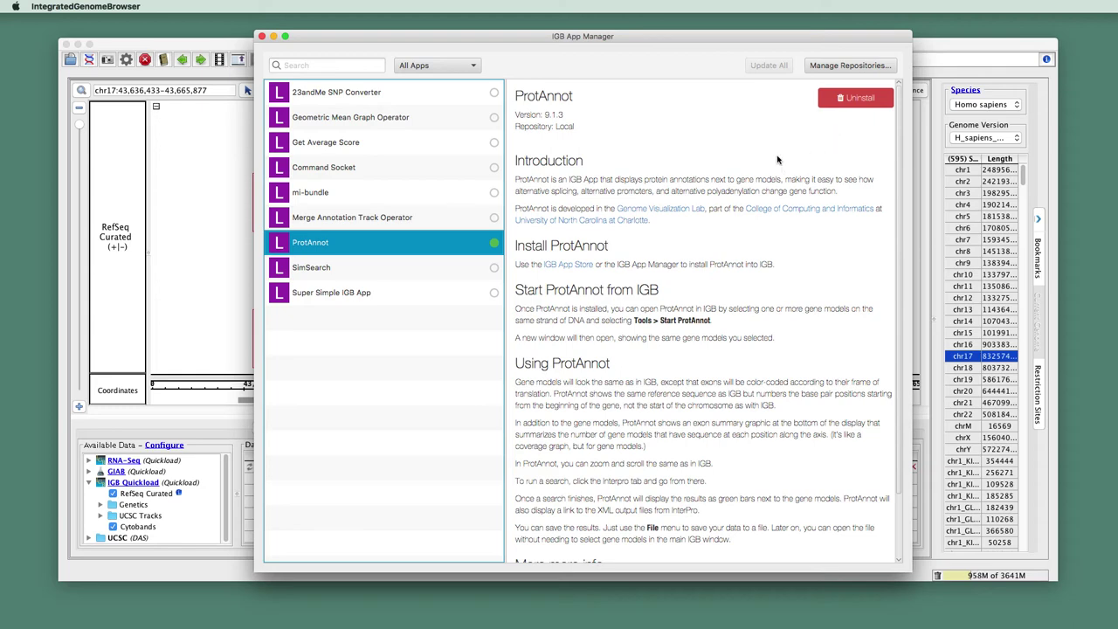
Slide the App Manager left beside the MEOX1 gene view and scroll through ProtAnnot's description
drag(736, 39, 572, 38)
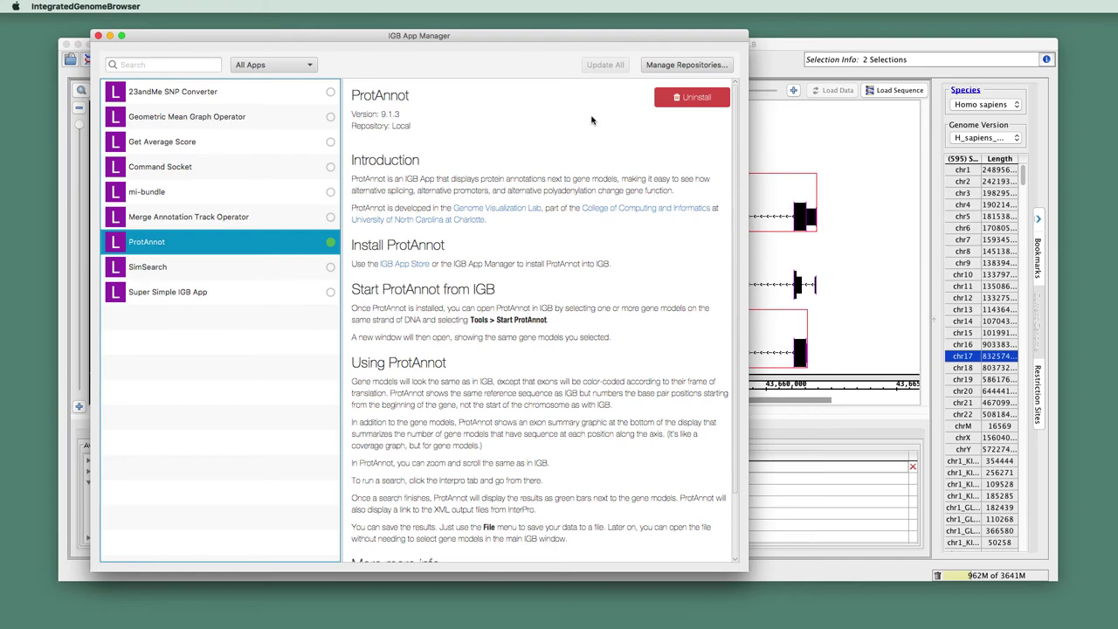
scroll(537, 132, down, 2)
scroll(537, 133, down, 2)
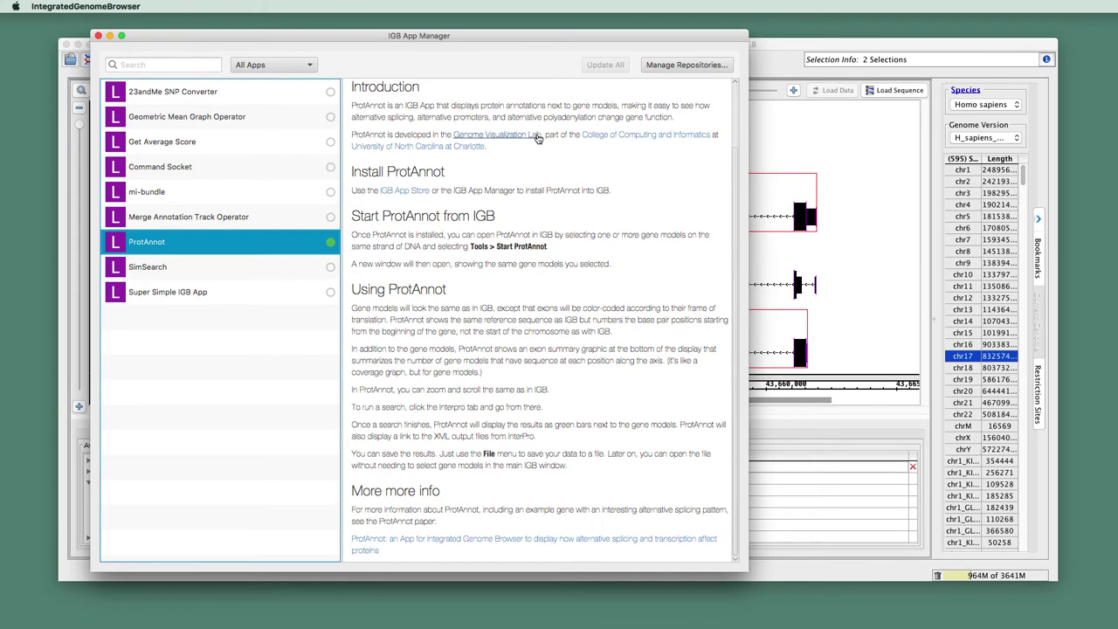
scroll(539, 140, up, 4)
scroll(540, 144, down, 3)
scroll(541, 145, up, 4)
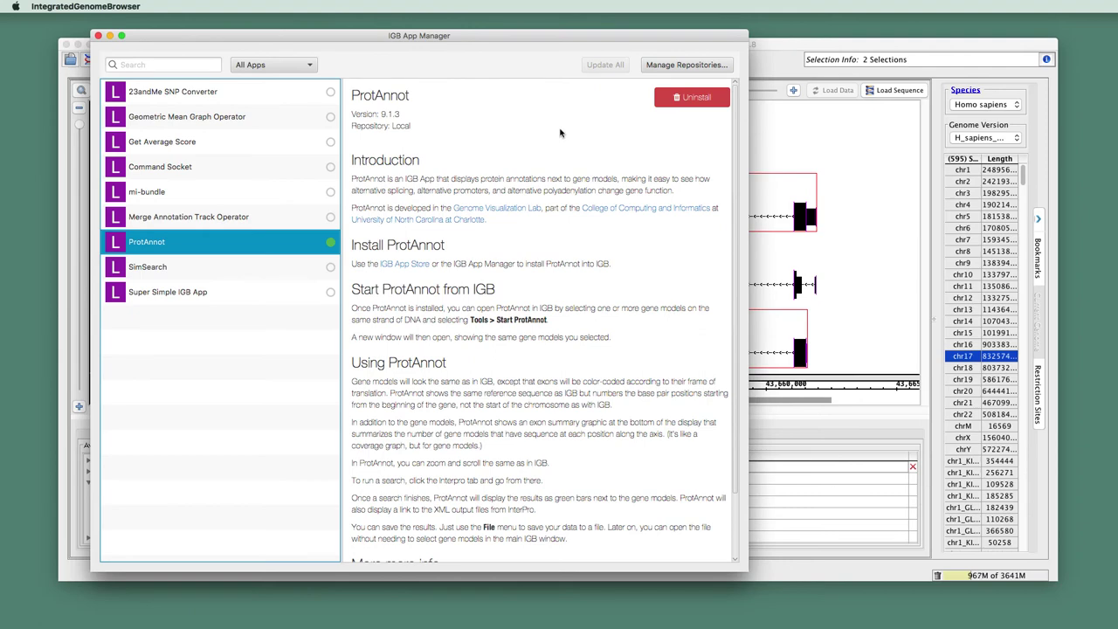
drag(658, 41, 582, 36)
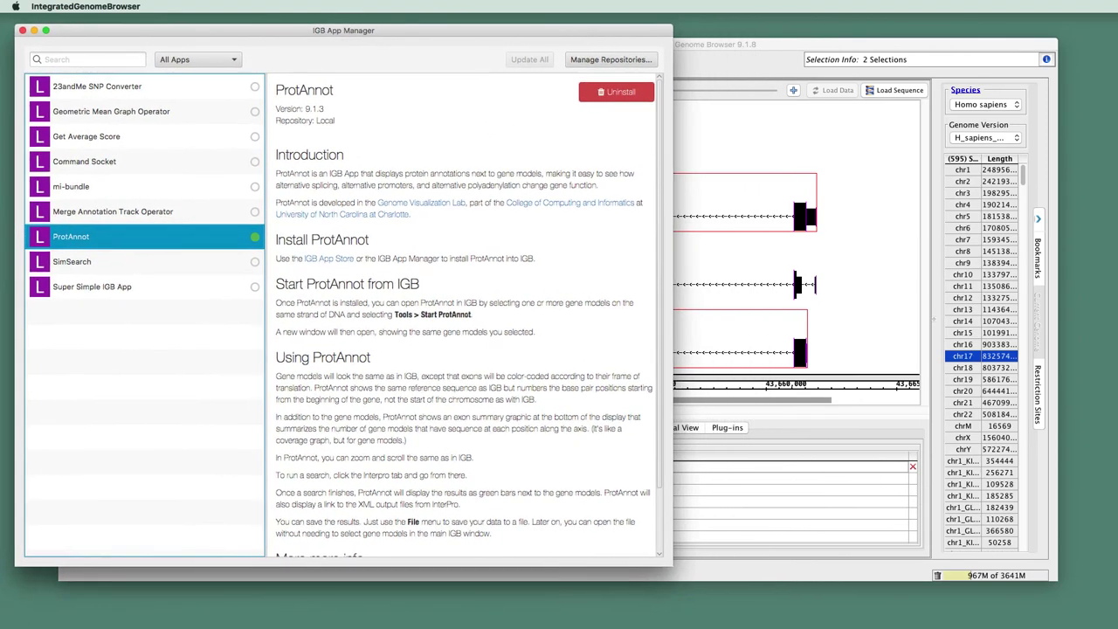
Bring Chrome's IGB App Store page fully into view to see the 'ProtAnnot has been installed' notice
key(super+Tab)
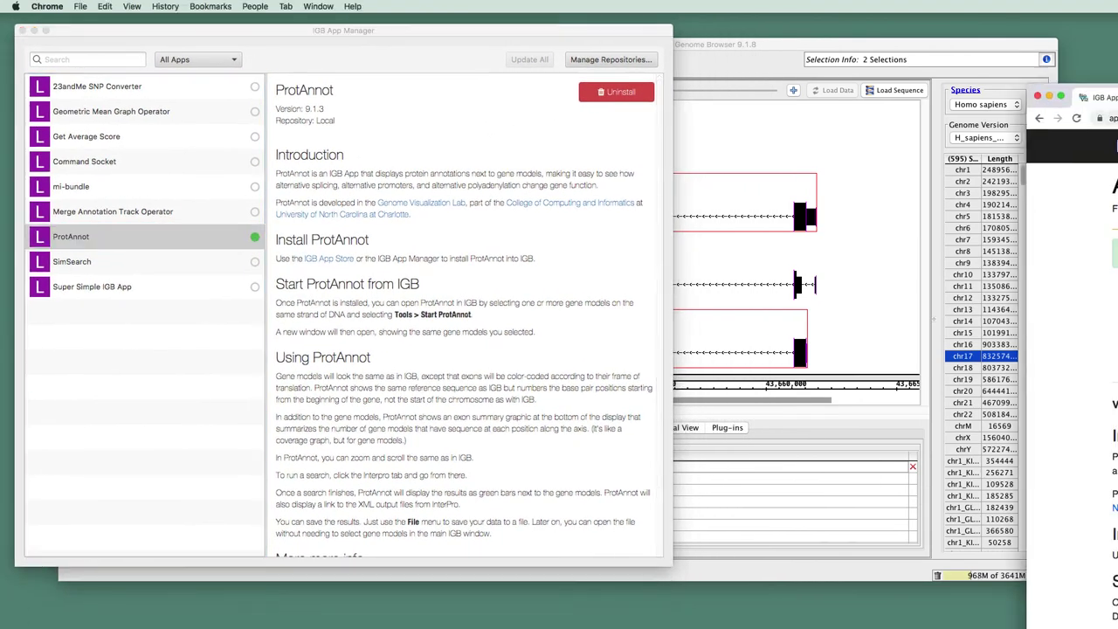
drag(1084, 65, 860, 40)
drag(870, 399, 708, 387)
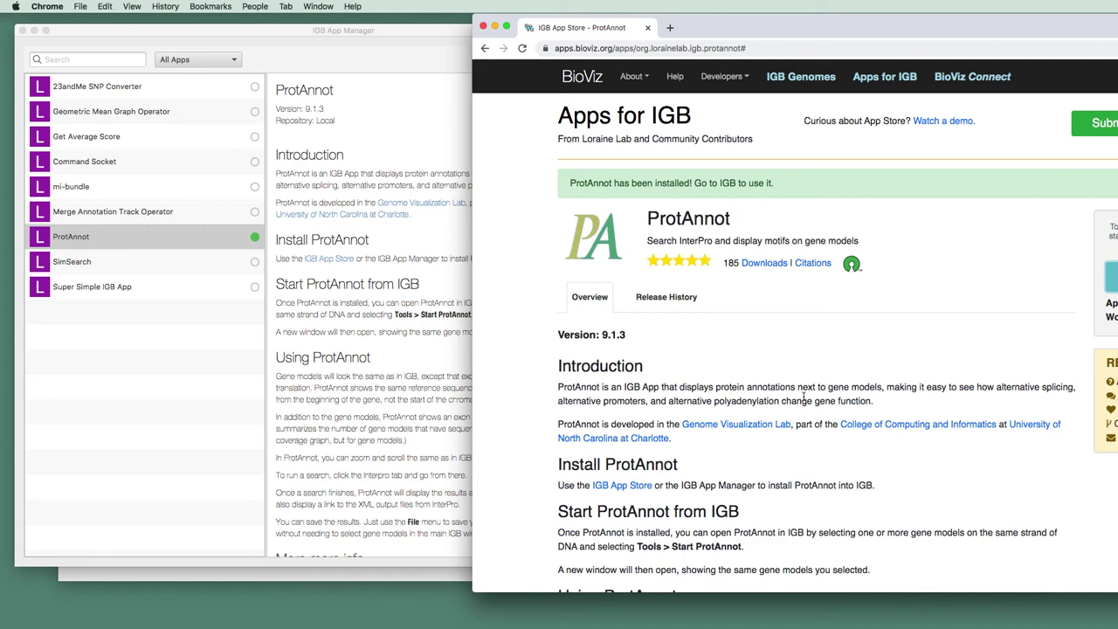
Compare it with the App Manager, then move the App Store window mostly off screen
click(439, 390)
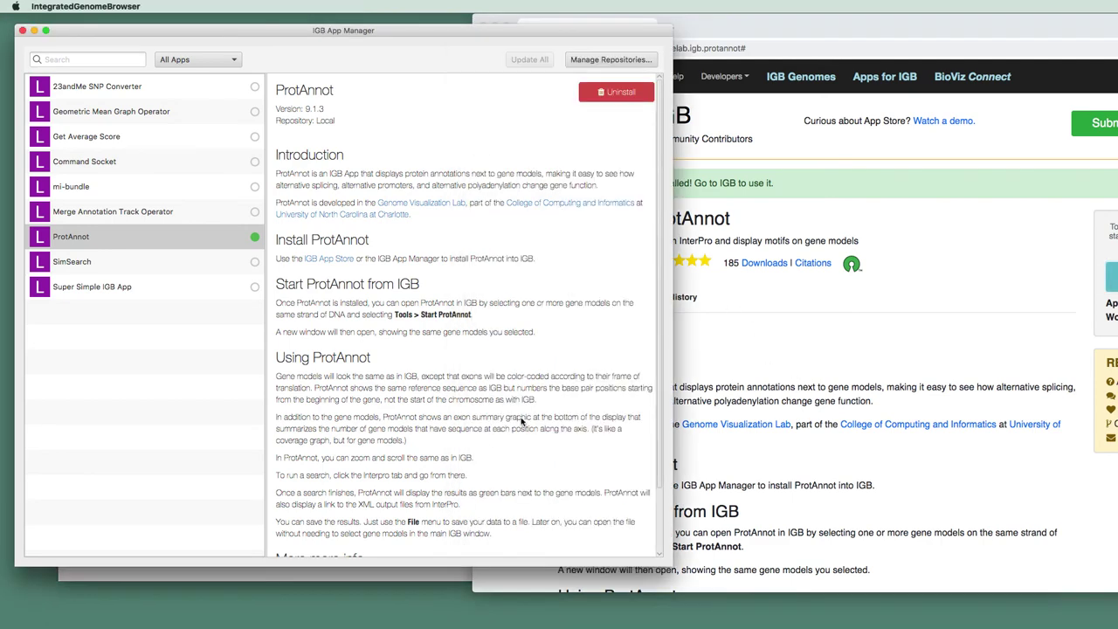
click(856, 382)
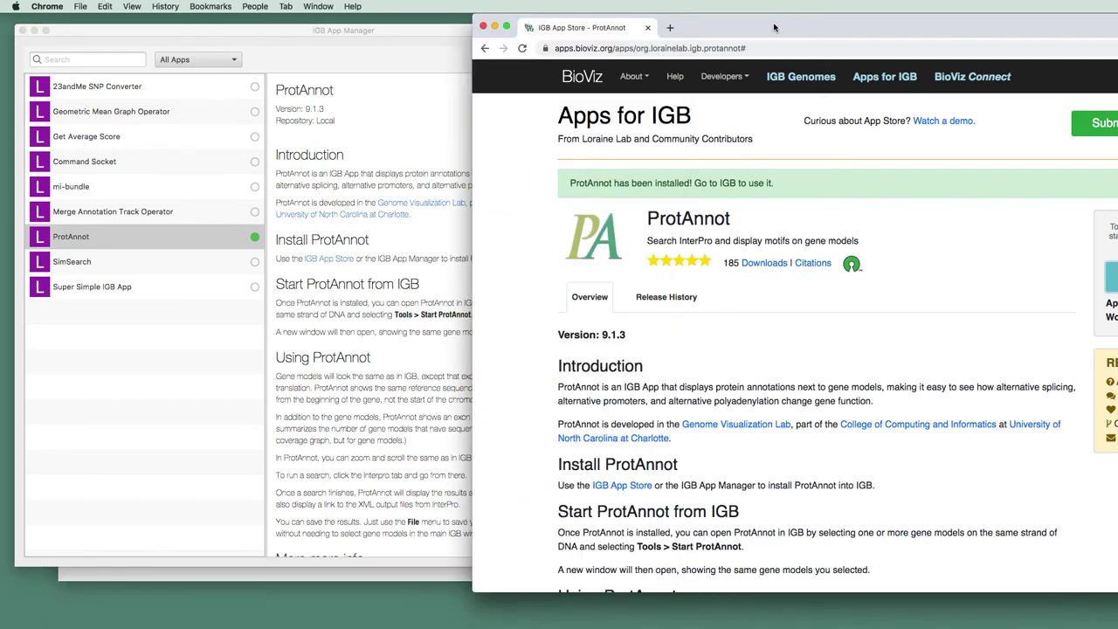
drag(774, 27, 564, 30)
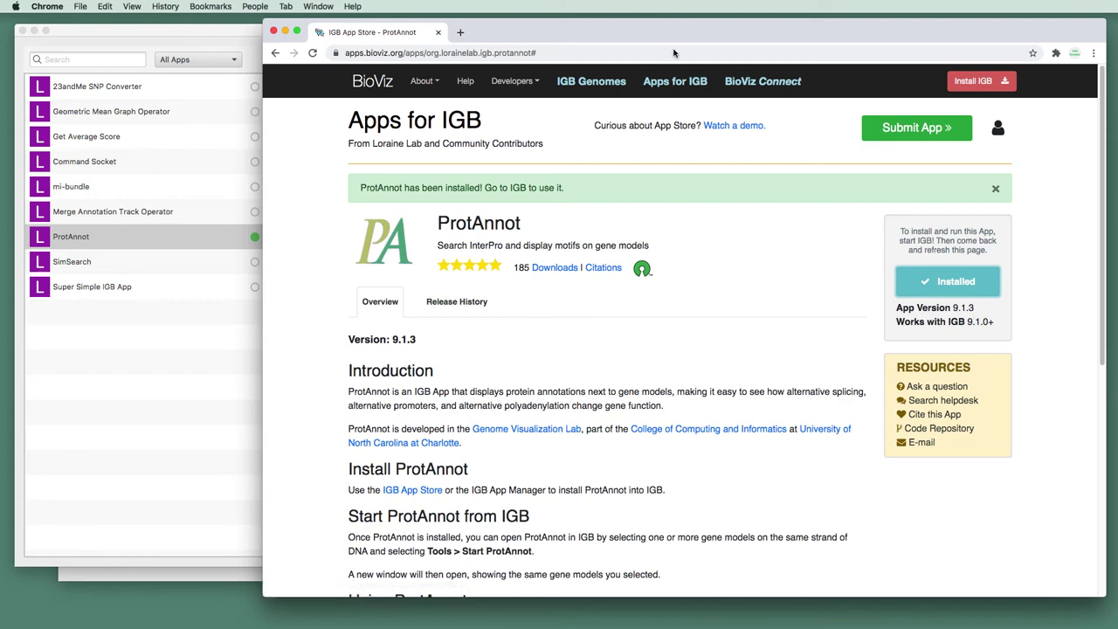
drag(629, 36, 1117, 214)
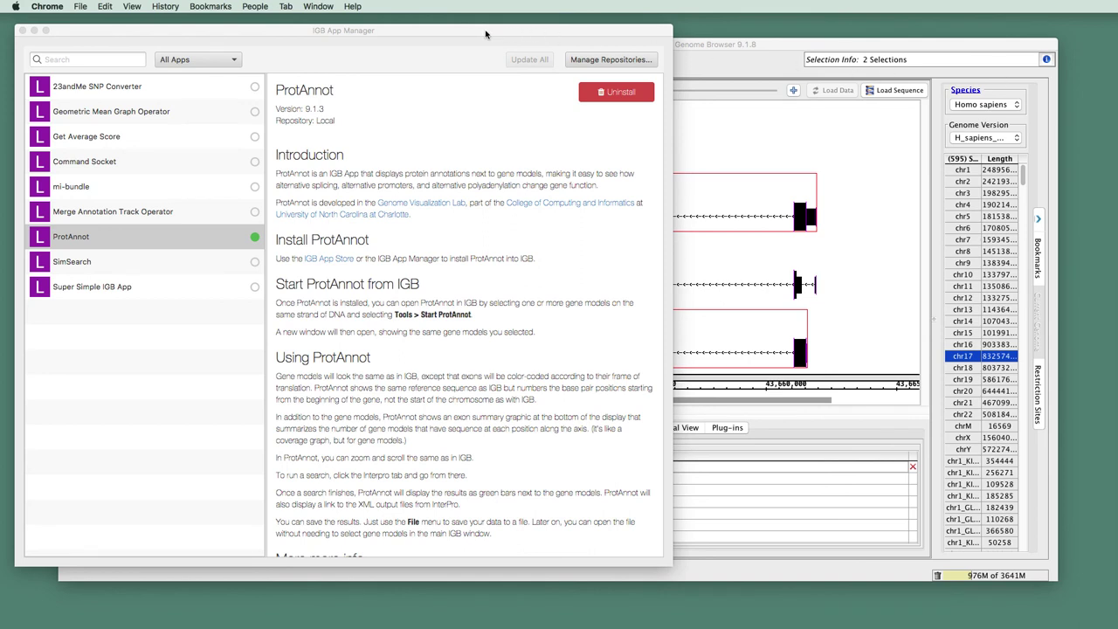
Close the App Manager and enlarge ProtAnnot to show both transcripts' finished InterProScan domain results
click(154, 44)
click(23, 30)
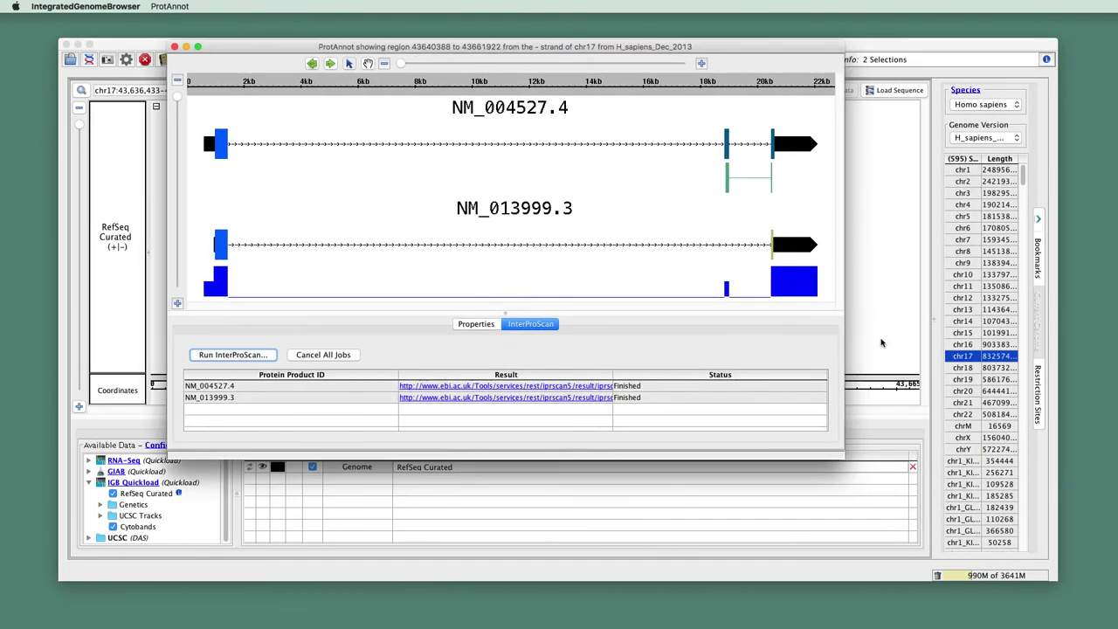
drag(843, 458, 1064, 593)
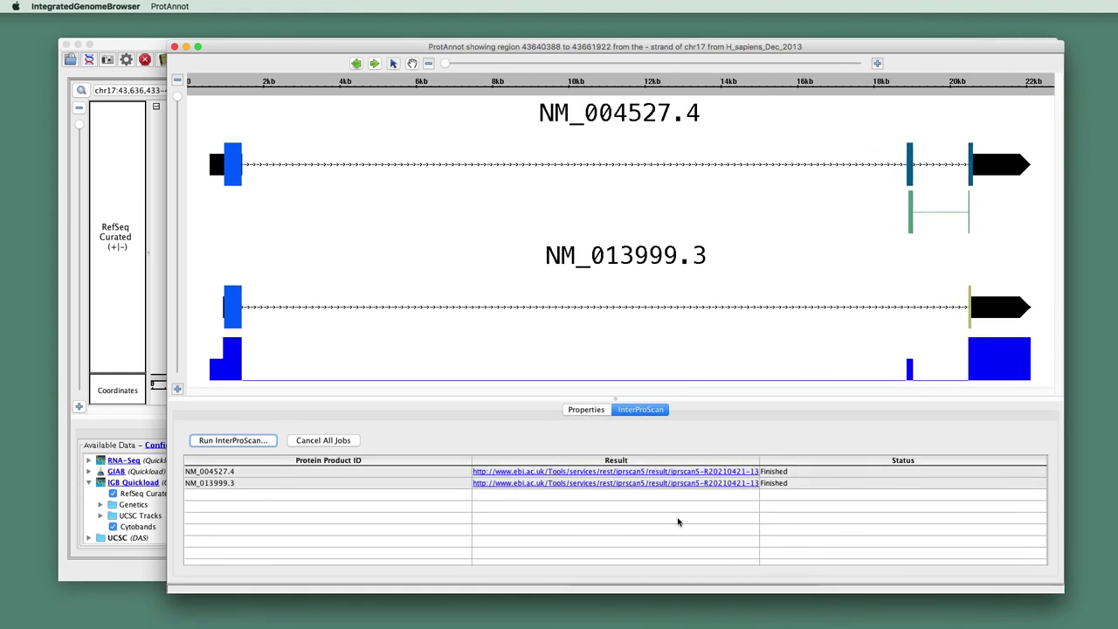
drag(165, 357, 53, 340)
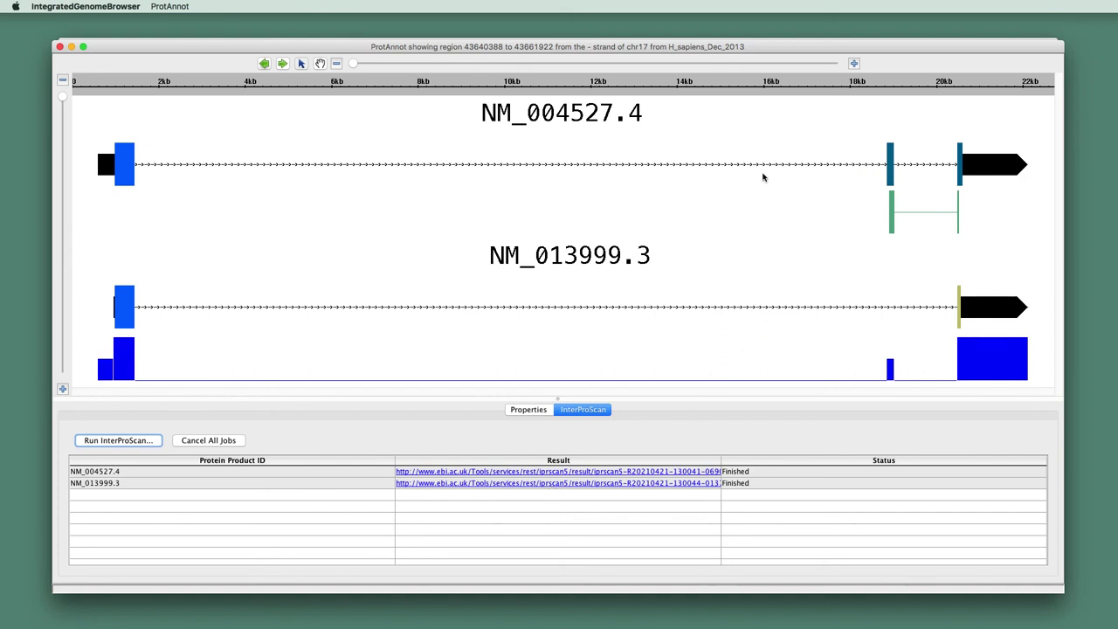
Show the NM_004527.4 Homeobox_dom match's properties (IPR001356), open its InterPro entry, and mark position 19,634
click(915, 236)
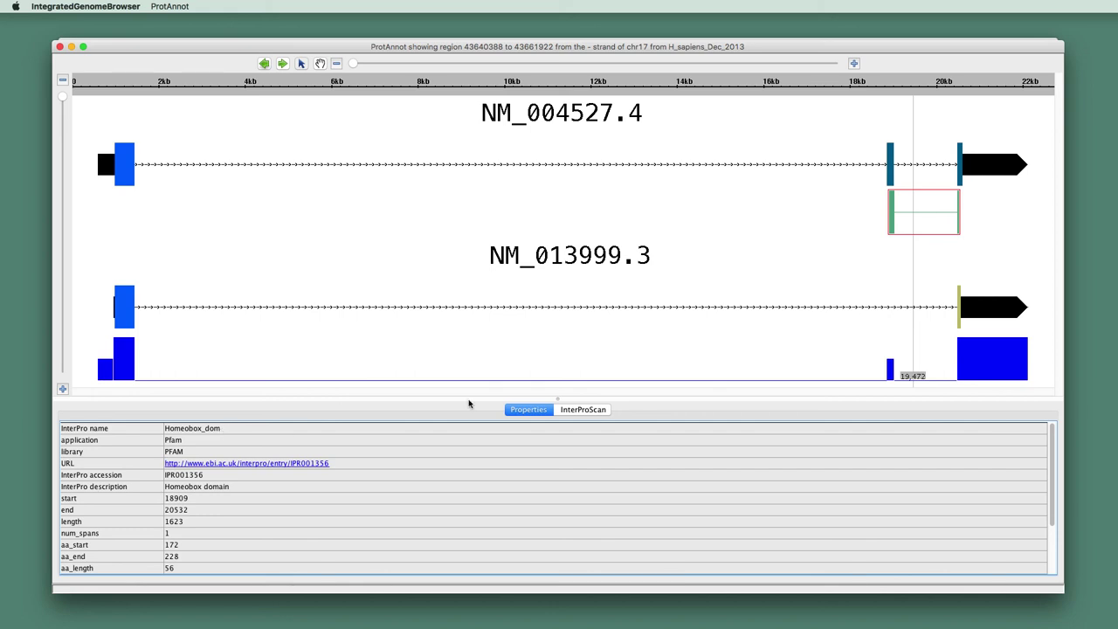
click(262, 474)
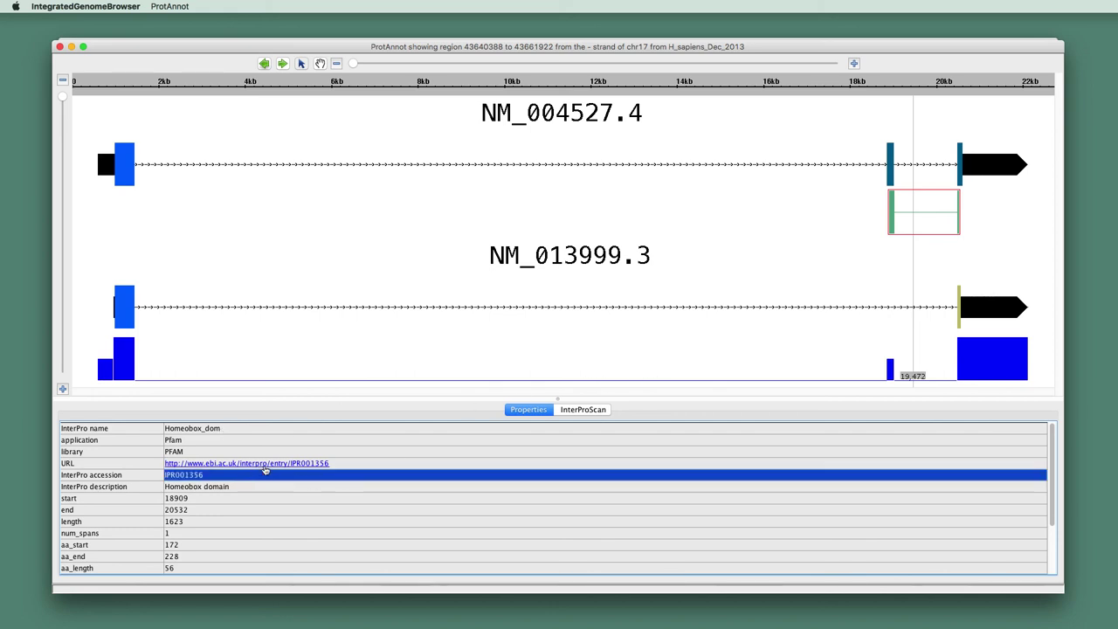
click(336, 464)
click(310, 478)
click(921, 209)
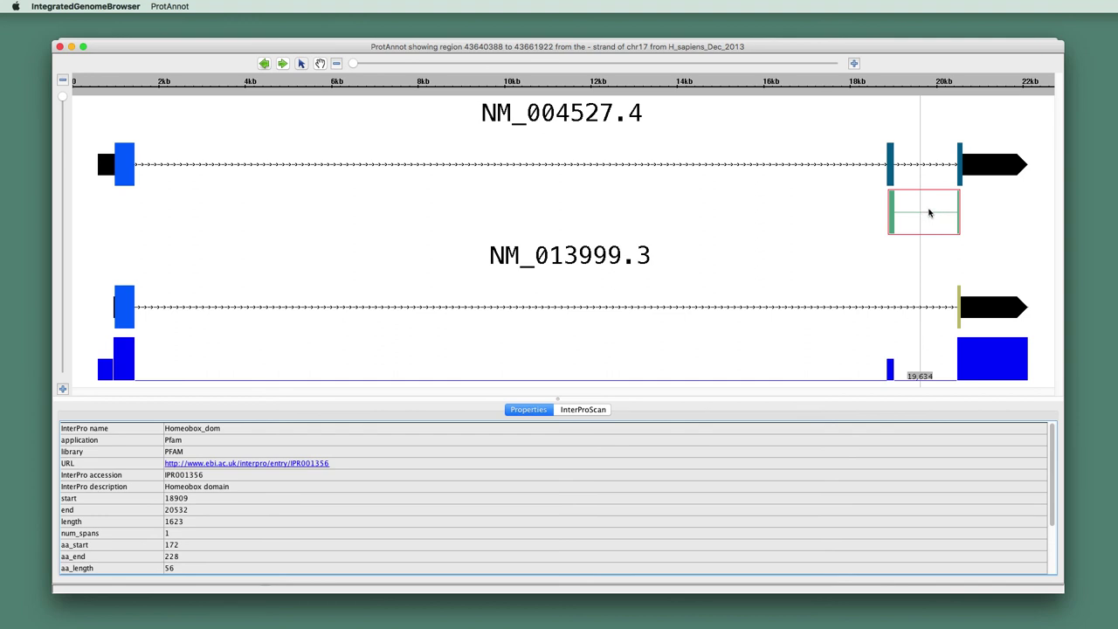
Inspect the NM_004527.4 exon near 19kb and the properties of transcripts NM_004527.4 and NM_013999.3
click(892, 180)
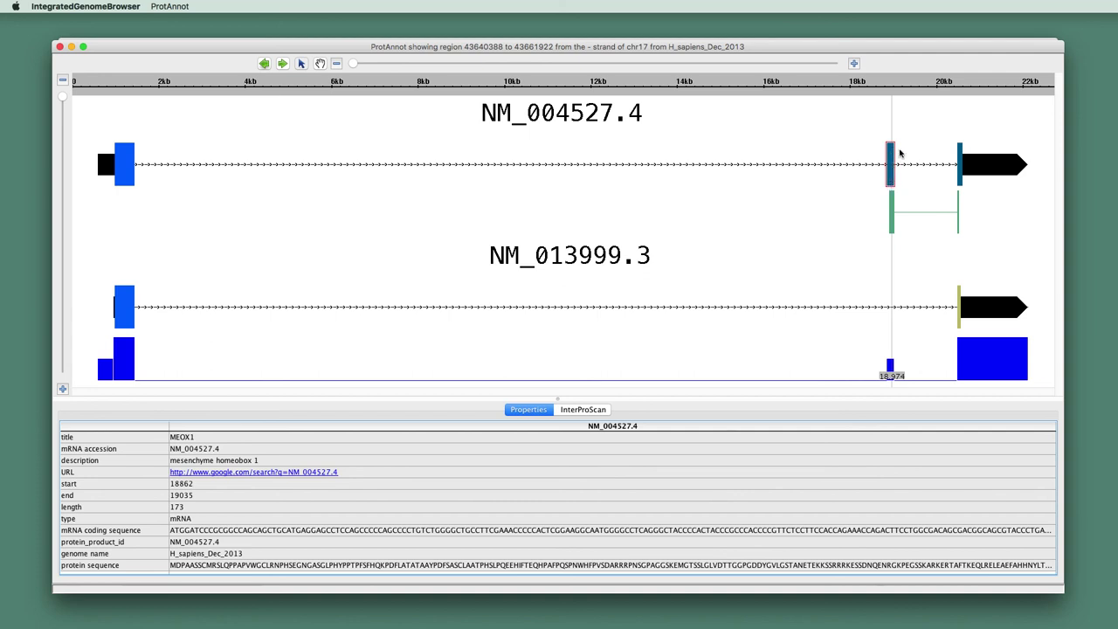
click(918, 170)
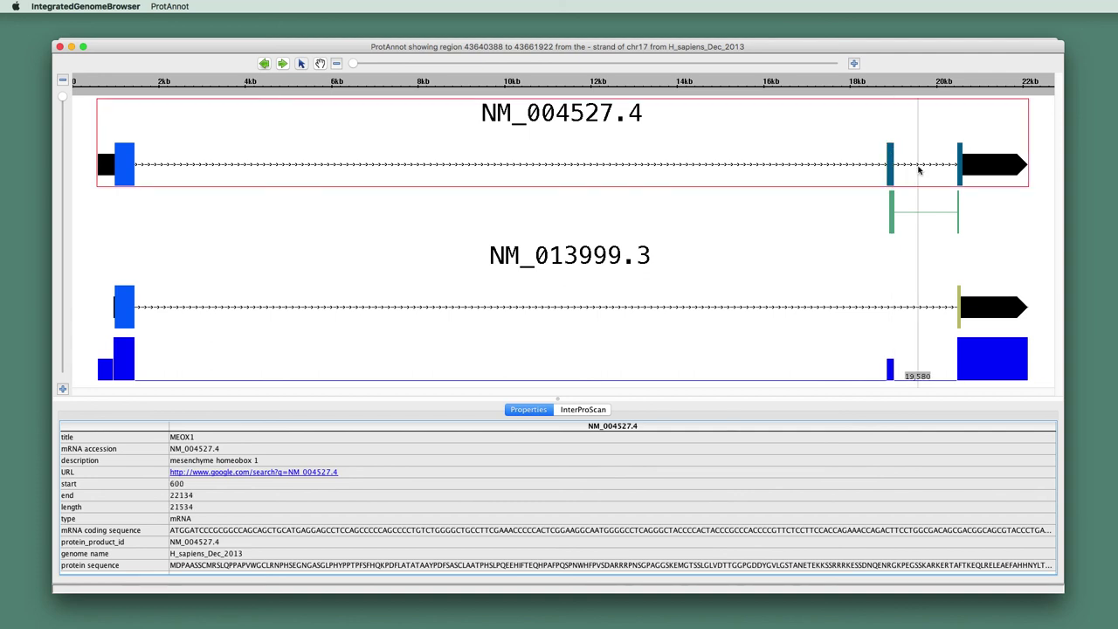
click(869, 310)
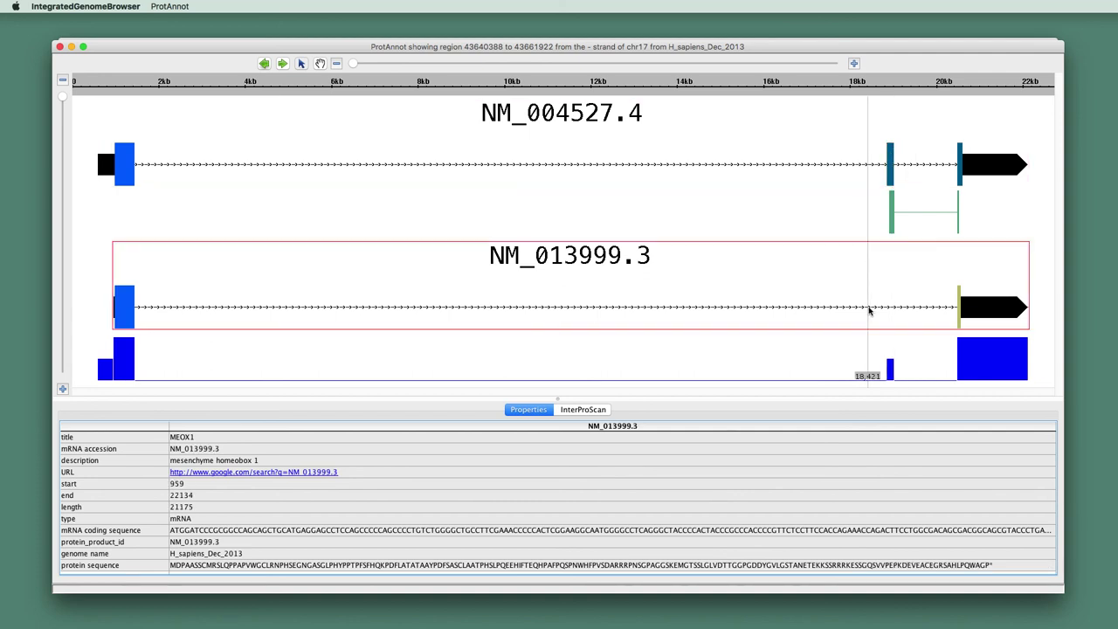
click(891, 188)
Zoom in on the Homeobox_dom match, return to the 0–22kb view with NM_013999.3 selected, and reposition the window
click(898, 219)
double_click(911, 218)
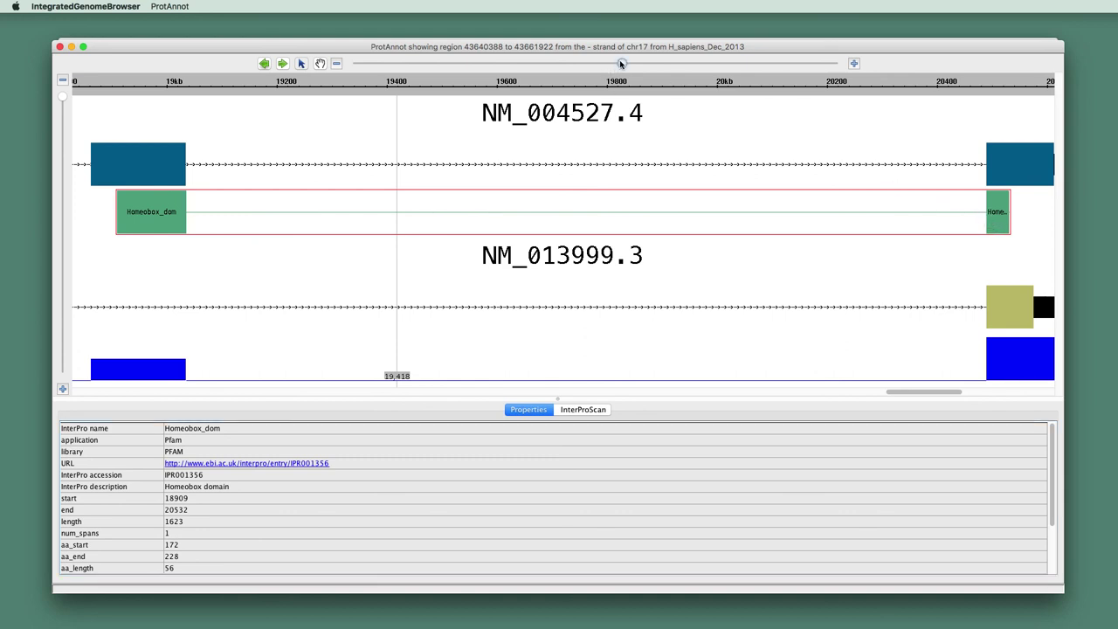
drag(621, 63, 352, 63)
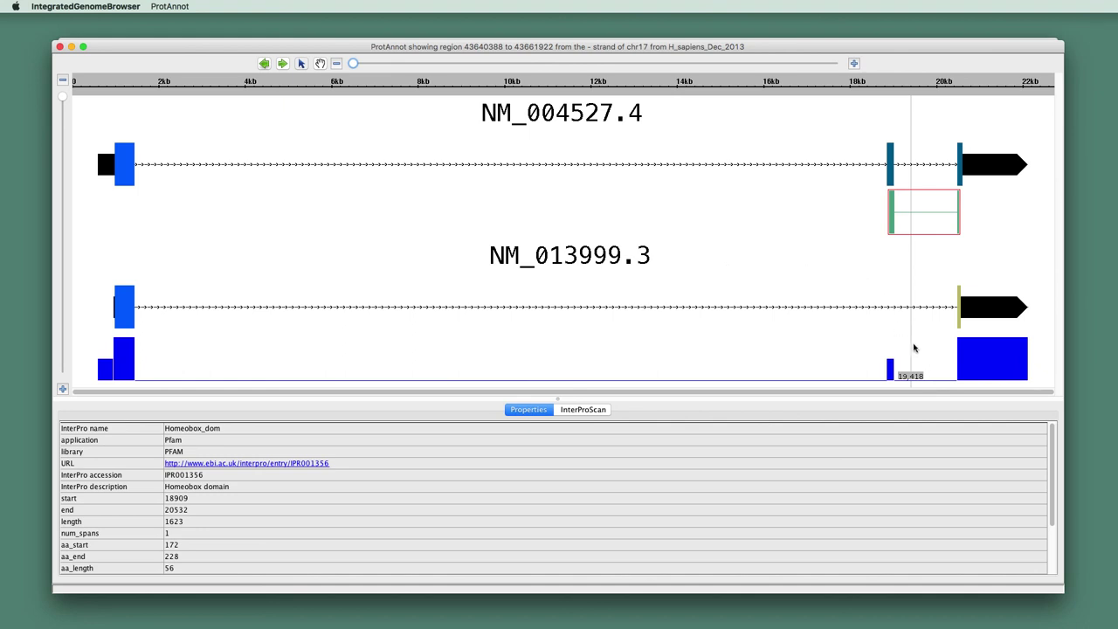
click(886, 313)
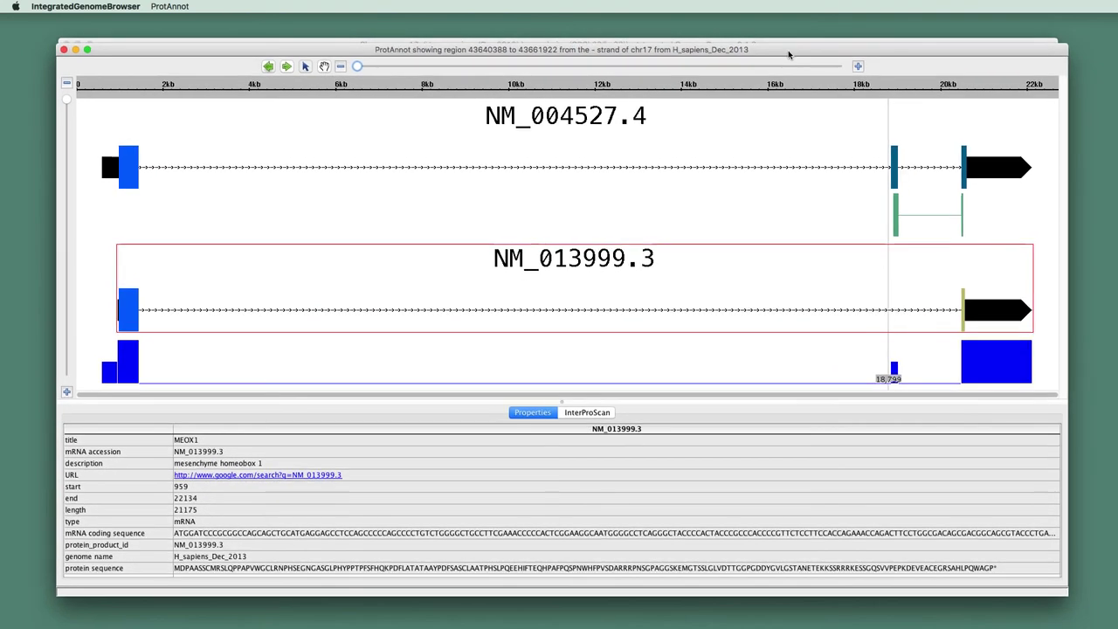
drag(686, 51, 692, 55)
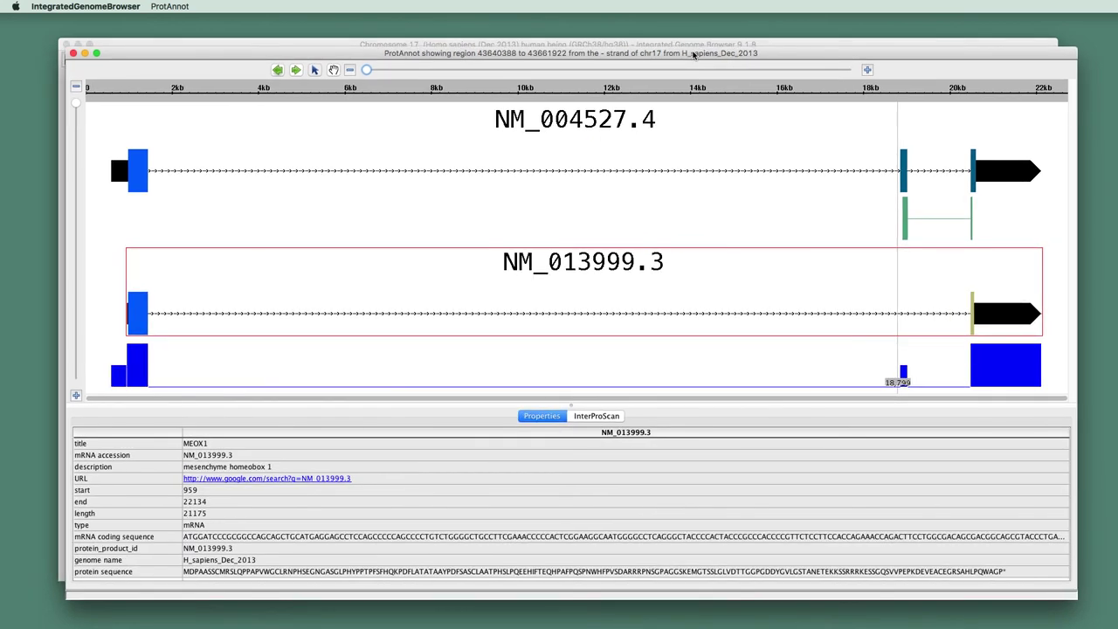
drag(125, 55, 150, 32)
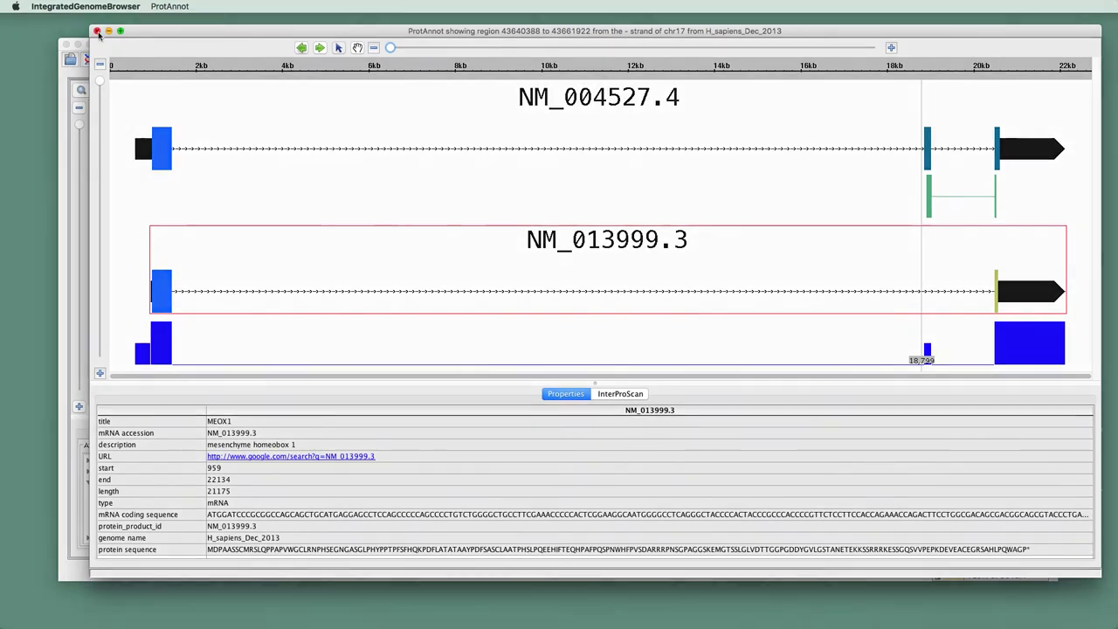